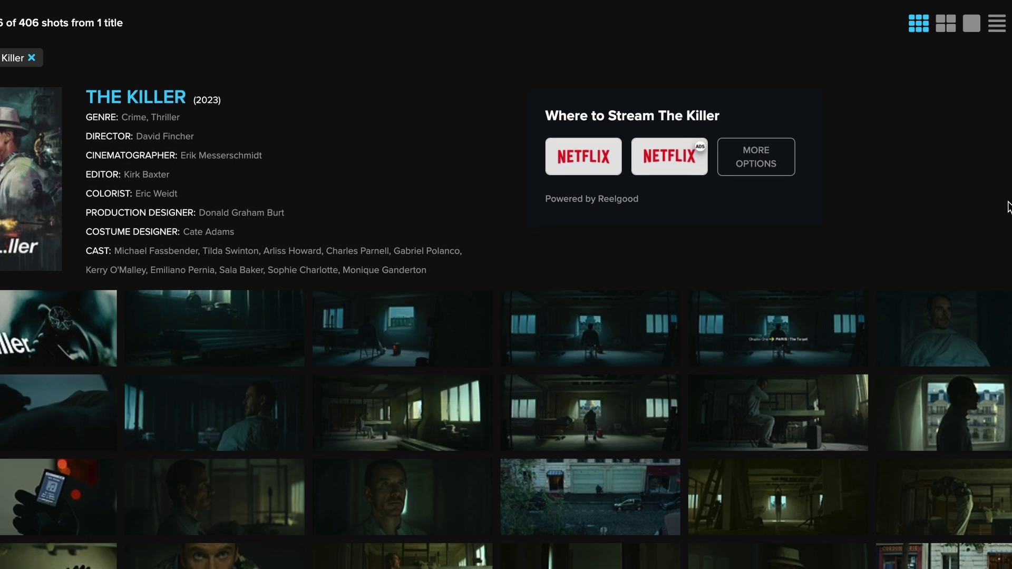
- Scroll down through The Killer's 406 ShotDeck stills to survey reference looks
scroll(1007, 211, "down", 2)
scroll(1007, 207, "down", 8)
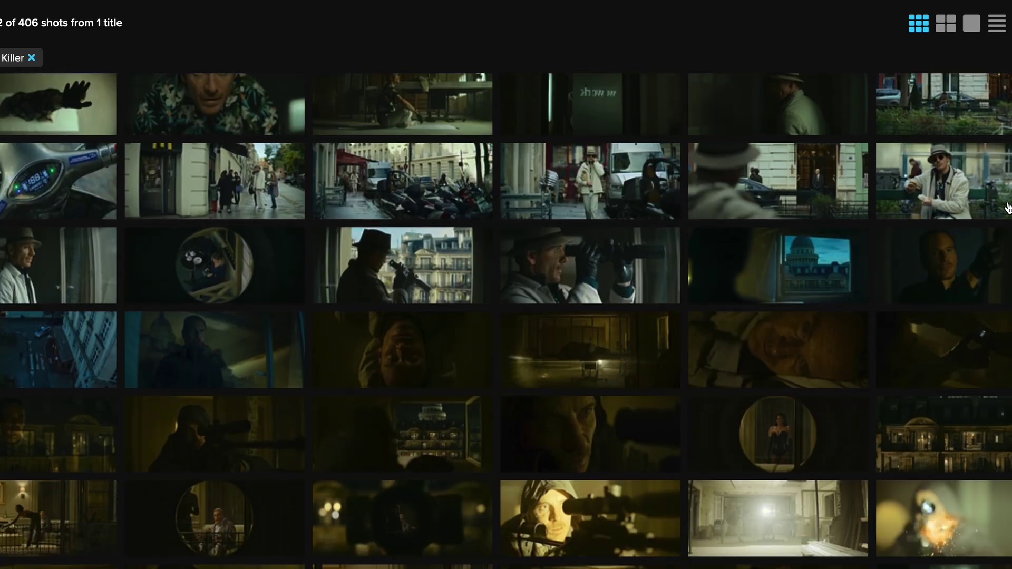
scroll(1006, 207, "down", 10)
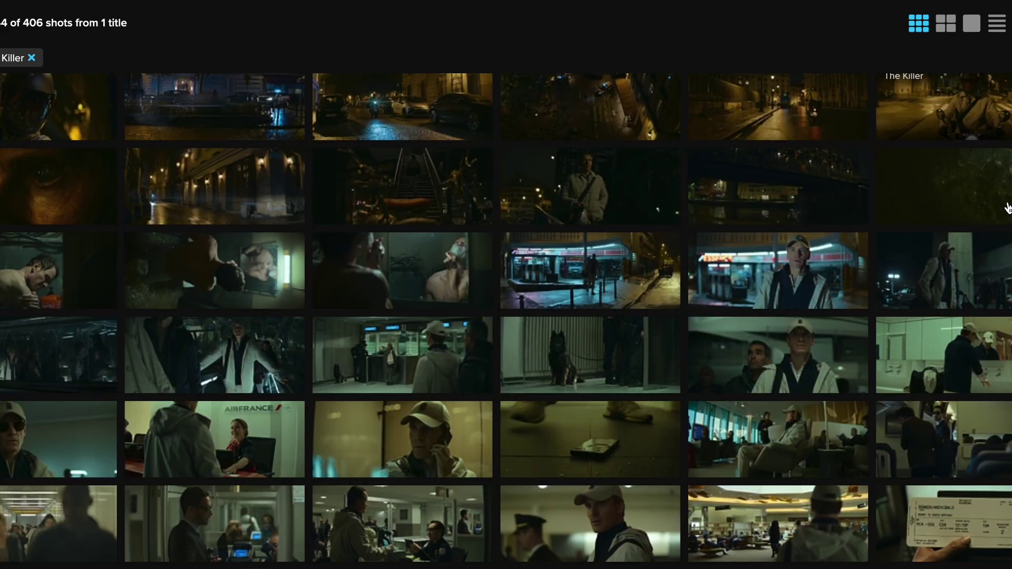
scroll(1007, 207, "down", 2)
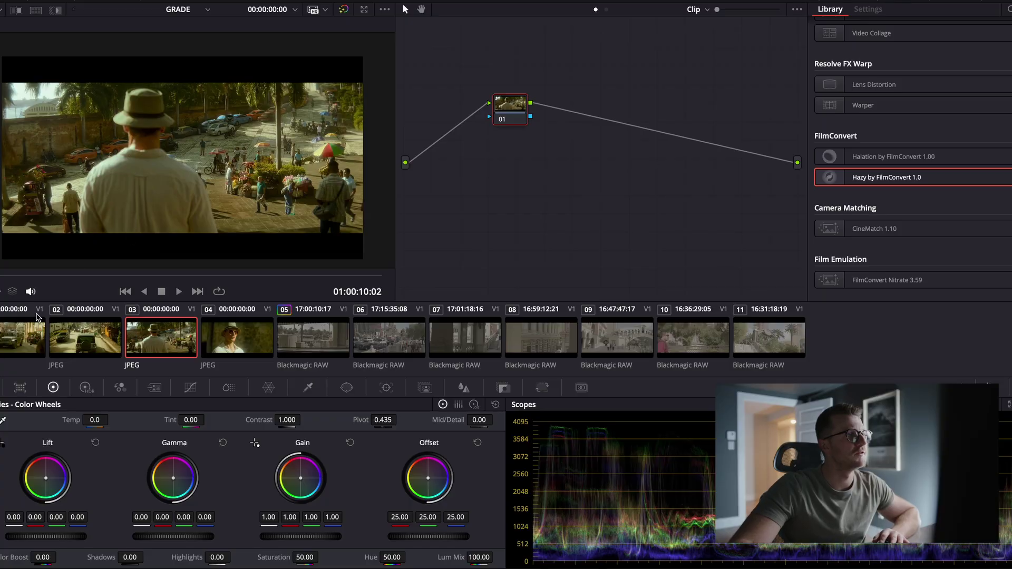
- Select reference stills 01–04, compare them in split screen, and pick still 03
left_click(22, 338)
left_click(221, 332, "shift")
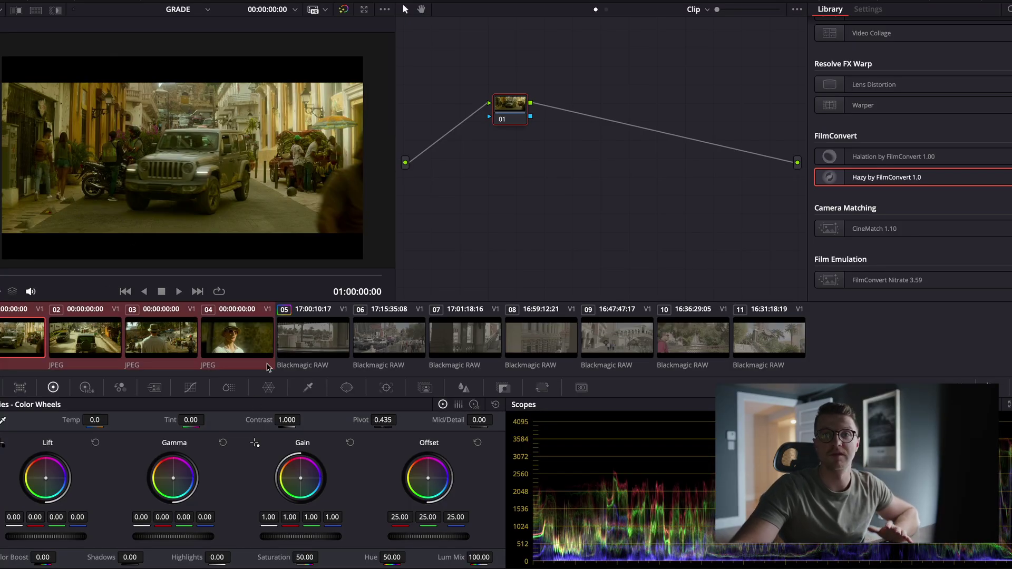
key("ctrl+alt+w")
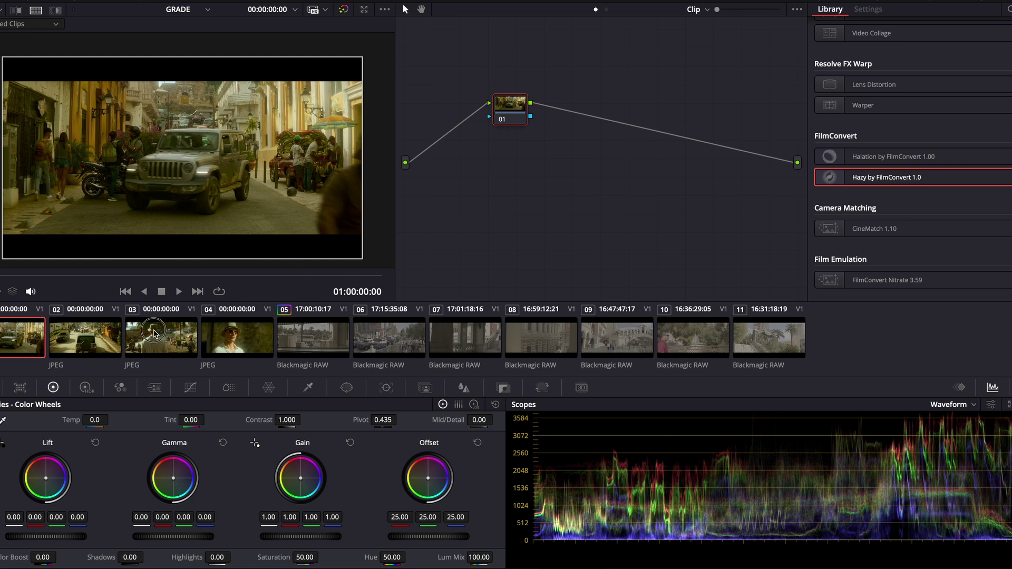
left_click(178, 337)
- Open the scopes window for still 03, then bring up still 04 with all four stills
right_click(163, 211)
left_click(196, 331)
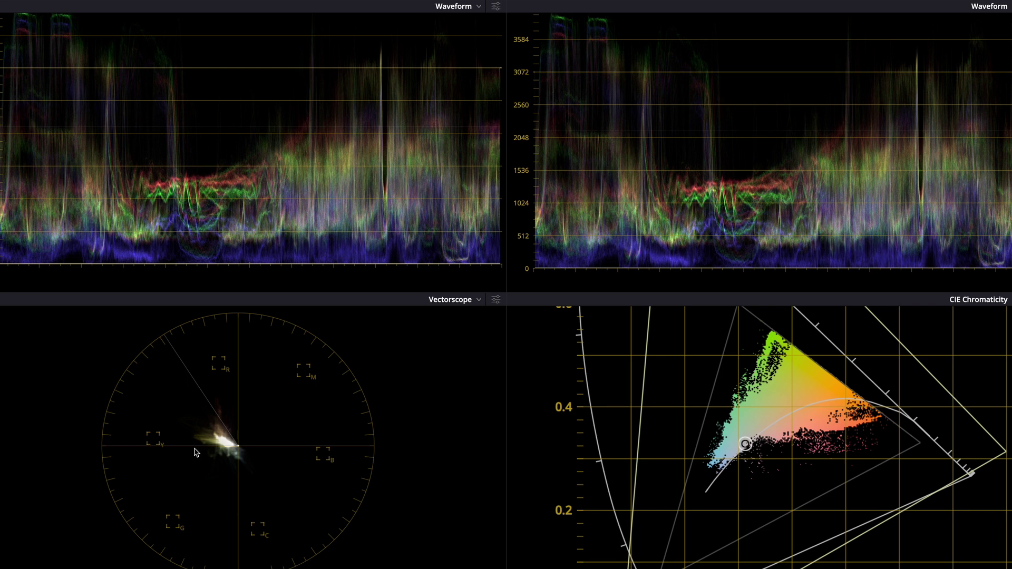
mouse_move(500, 2)
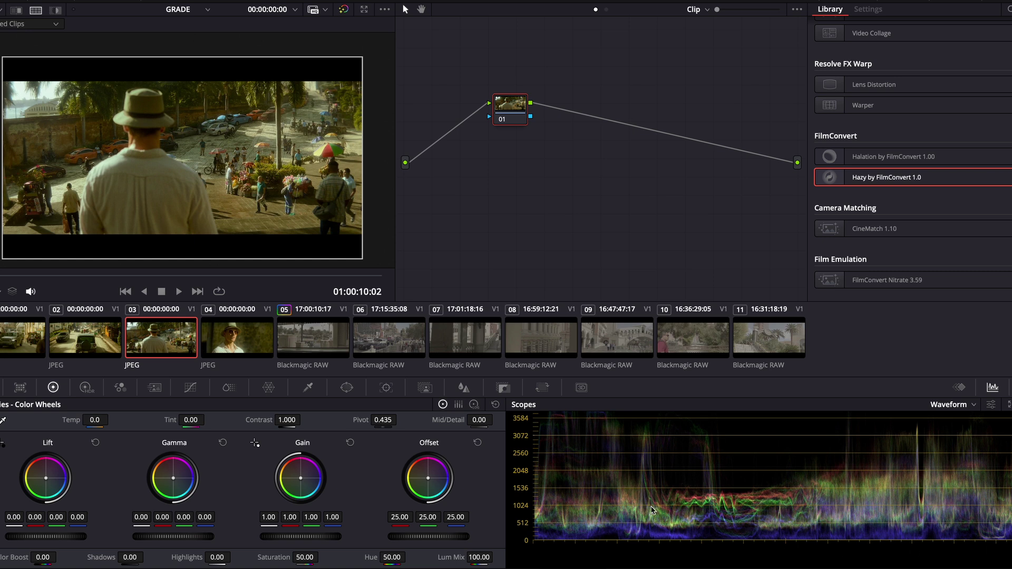
scroll(598, 486, "up", 3)
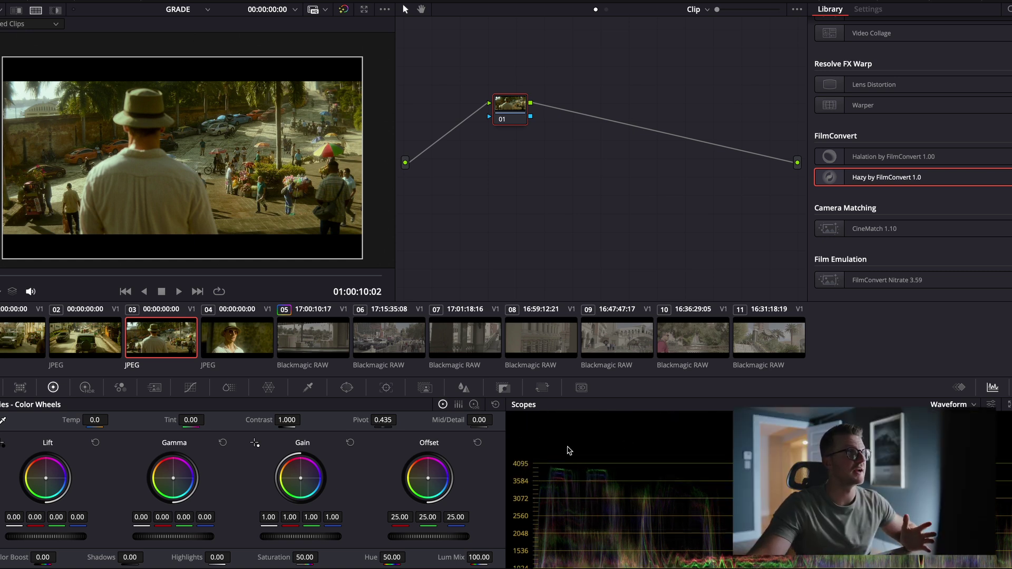
left_click(237, 337)
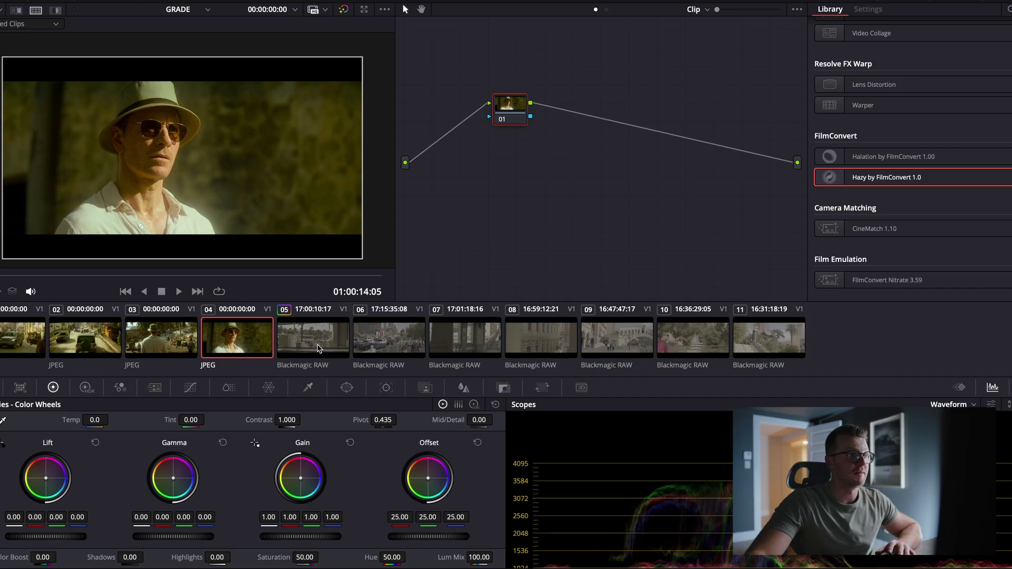
- Load RAW clip 05, set still 03 as the wipe reference, and widen the viewer
left_click(318, 348)
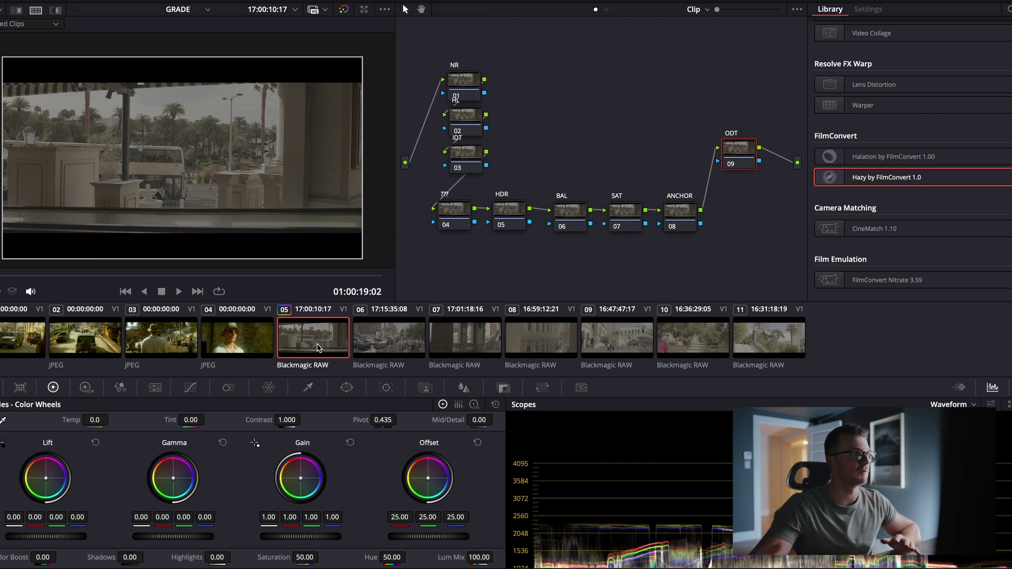
middle_click(156, 340)
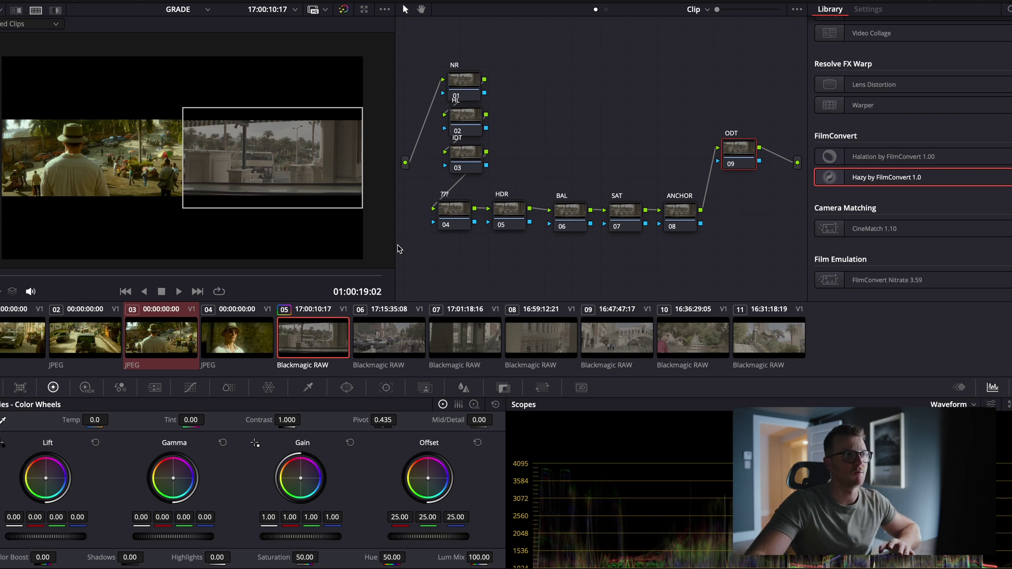
left_click_drag(395, 245, 528, 259)
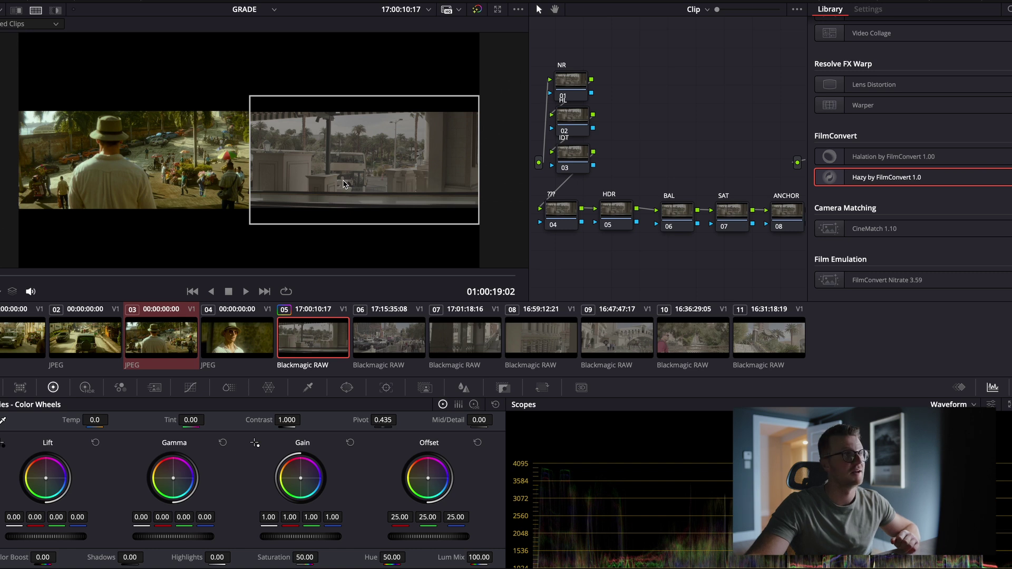
- Shrink the viewer to reveal the node tree and step through NR, IDT, 04, HDR to BAL
left_click_drag(529, 280, 400, 280)
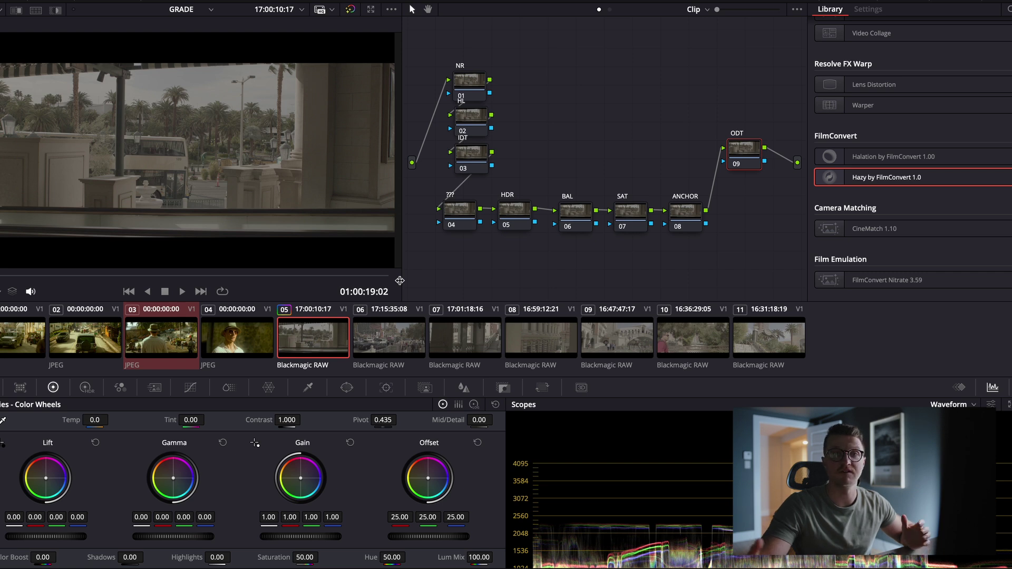
left_click(472, 83)
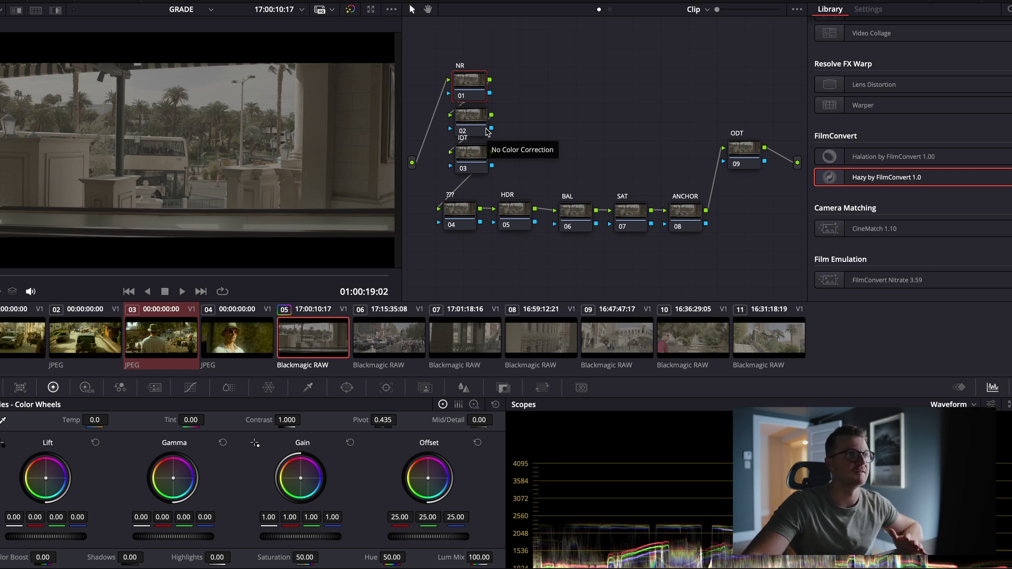
left_click_drag(471, 154, 467, 161)
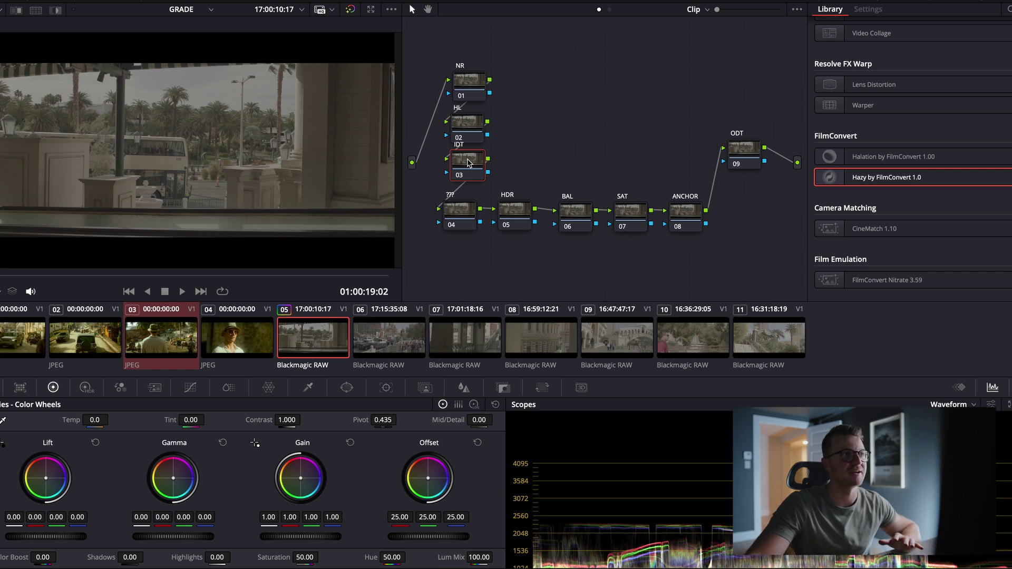
left_click(474, 221)
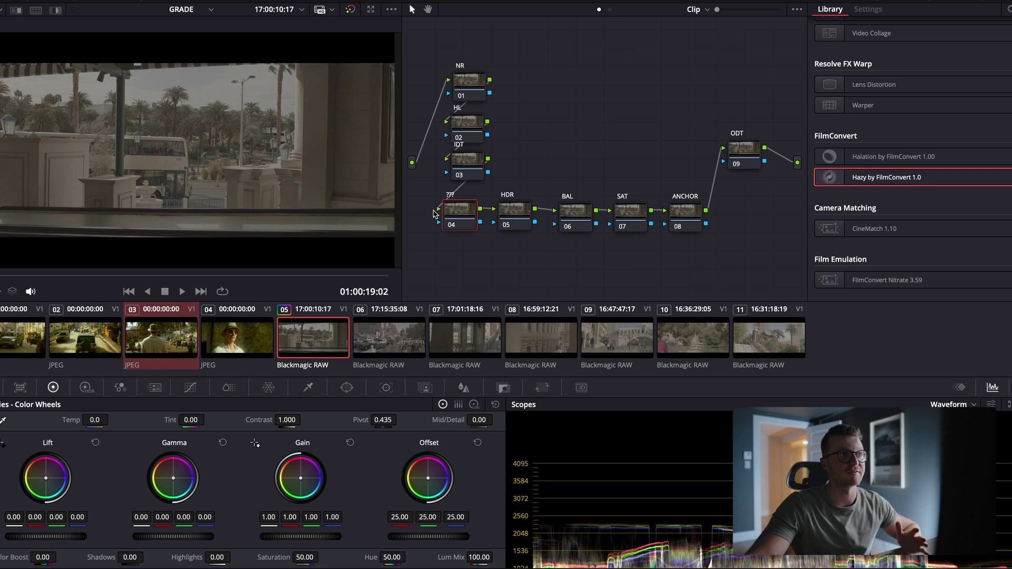
left_click(514, 211)
left_click(577, 214)
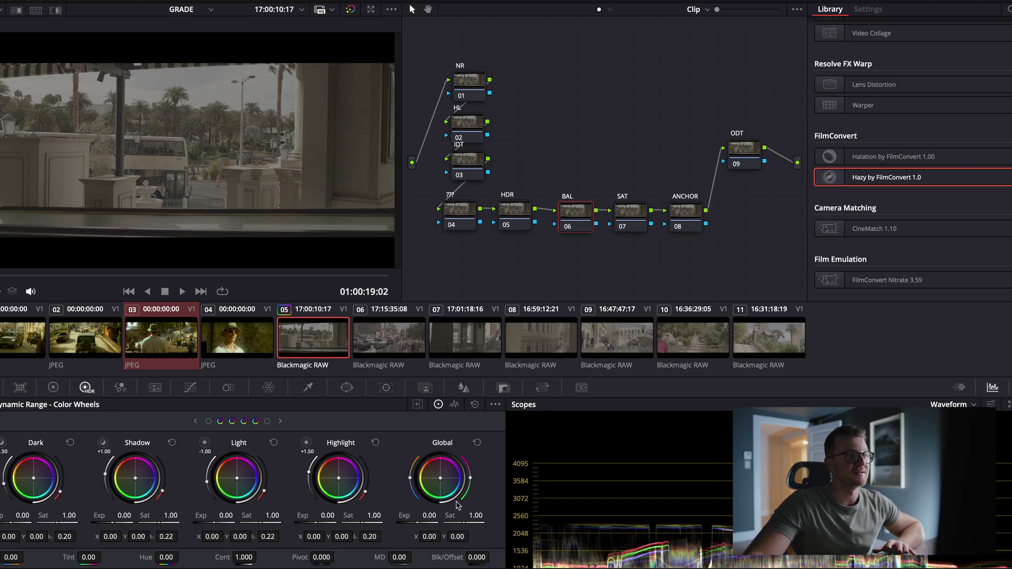
- Show the primary color wheels, set the BAL node's gamma option, and drop Lum Mix to 0
left_click(54, 388)
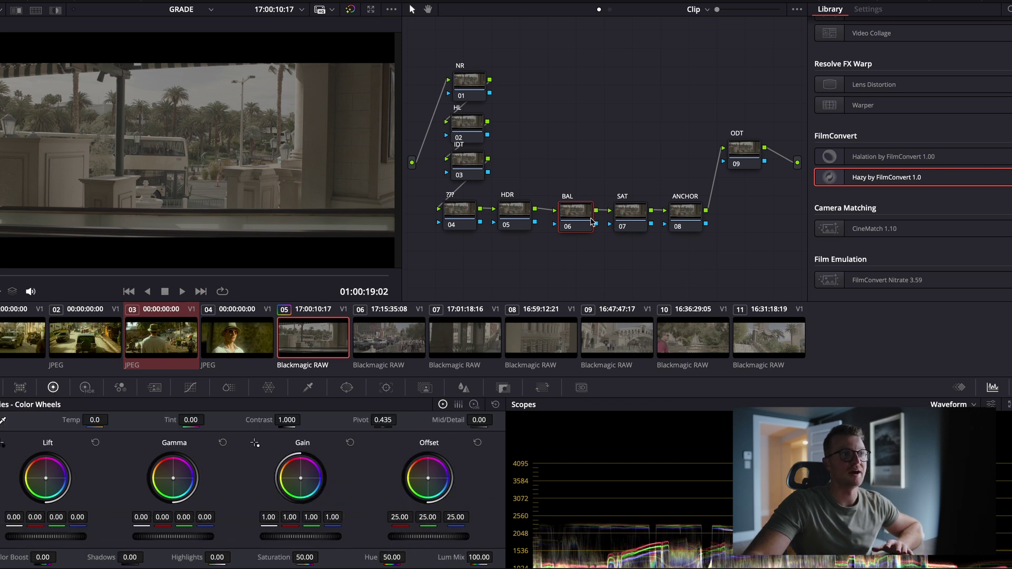
right_click(576, 215)
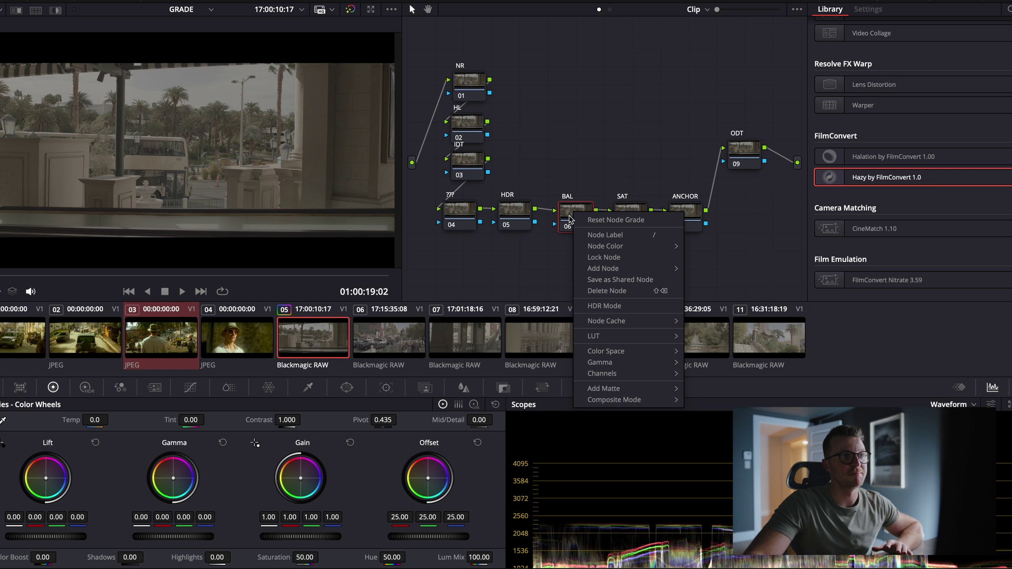
mouse_move(616, 365)
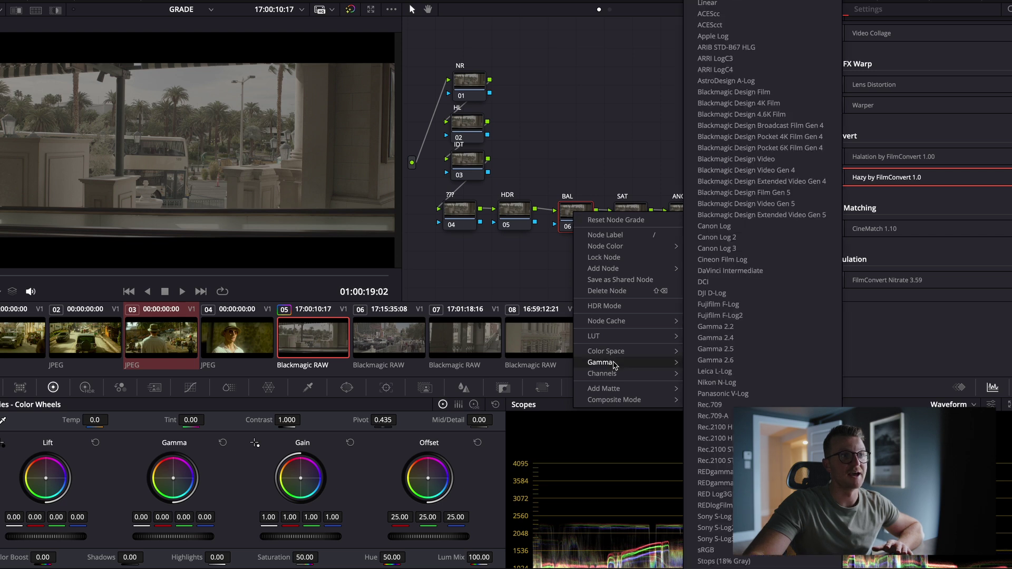
left_click(722, 8)
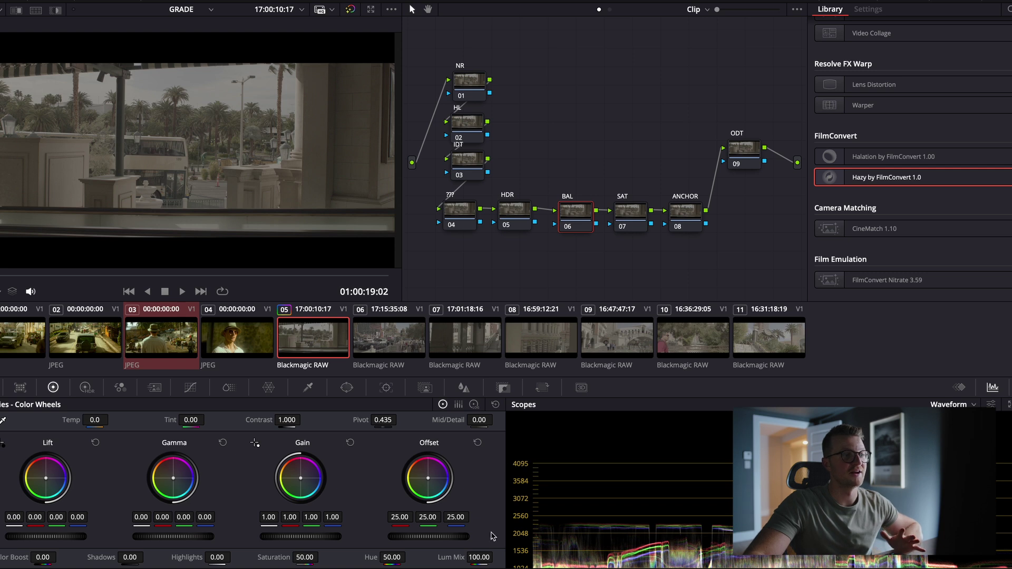
left_click_drag(456, 560, 93, 541)
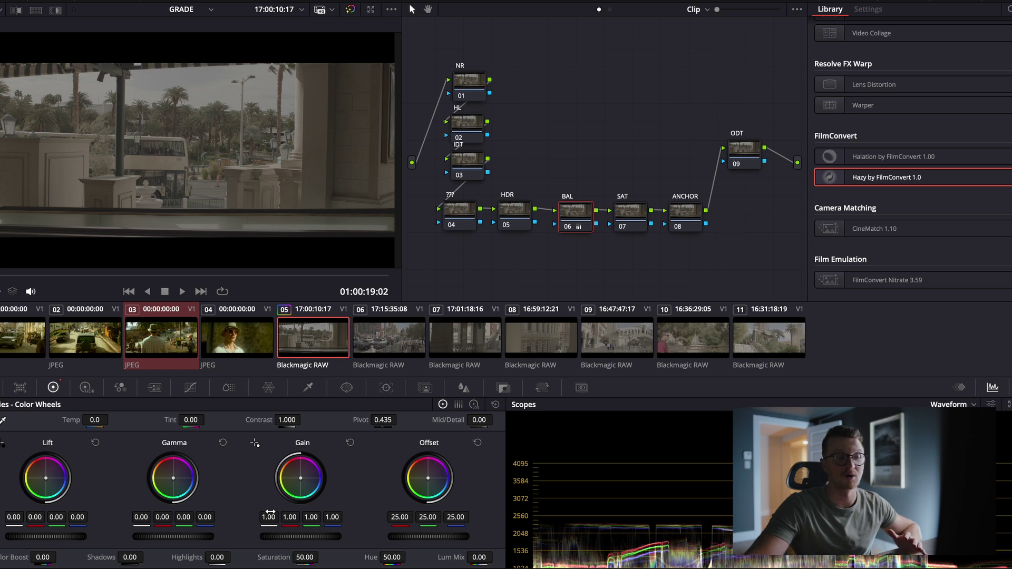
left_click(631, 212)
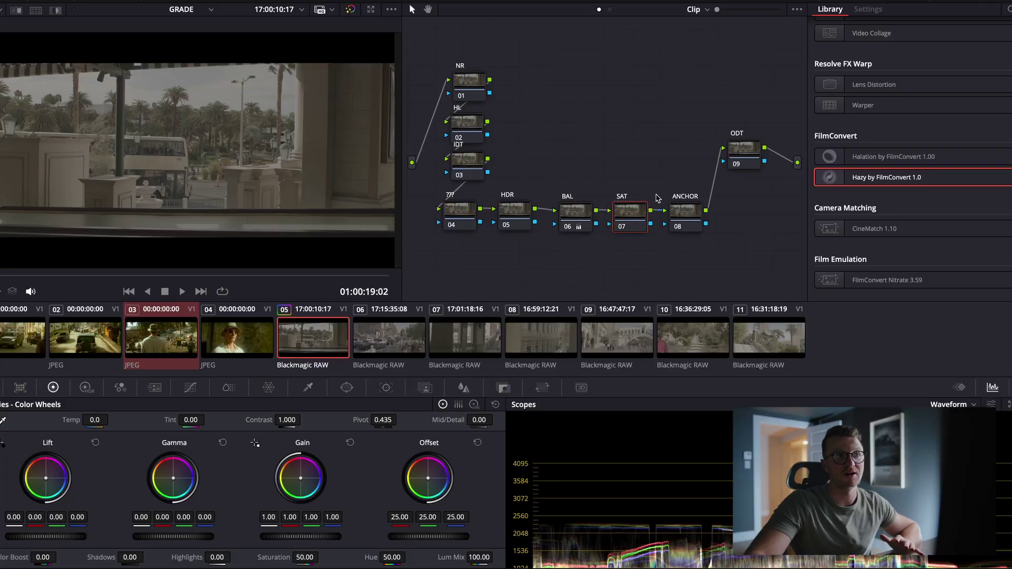
- Switch the SAT node to HSV colour space and disable its Channels 1 and 3
right_click(627, 218)
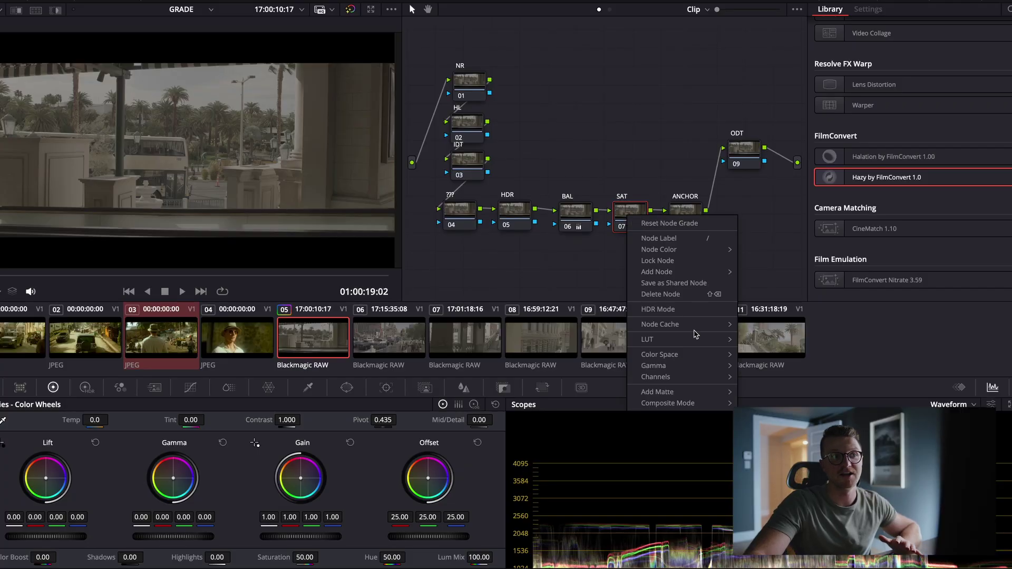
mouse_move(677, 356)
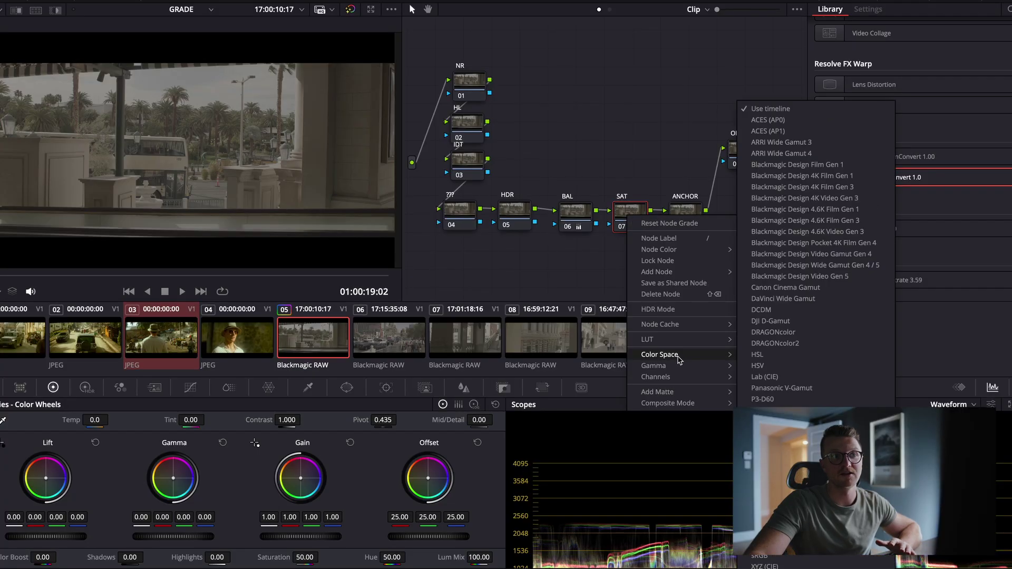
left_click(773, 366)
right_click(627, 219)
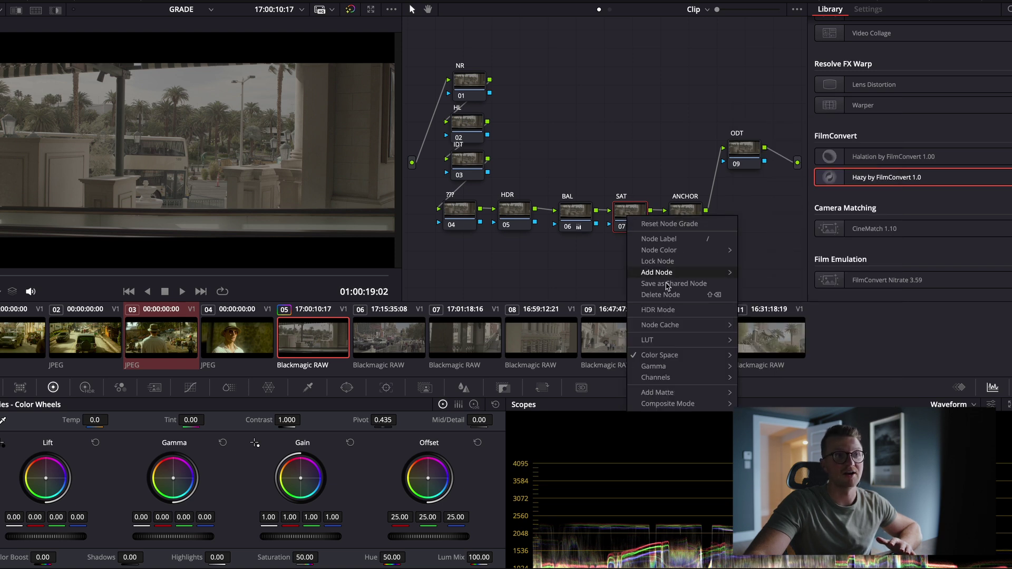
mouse_move(669, 380)
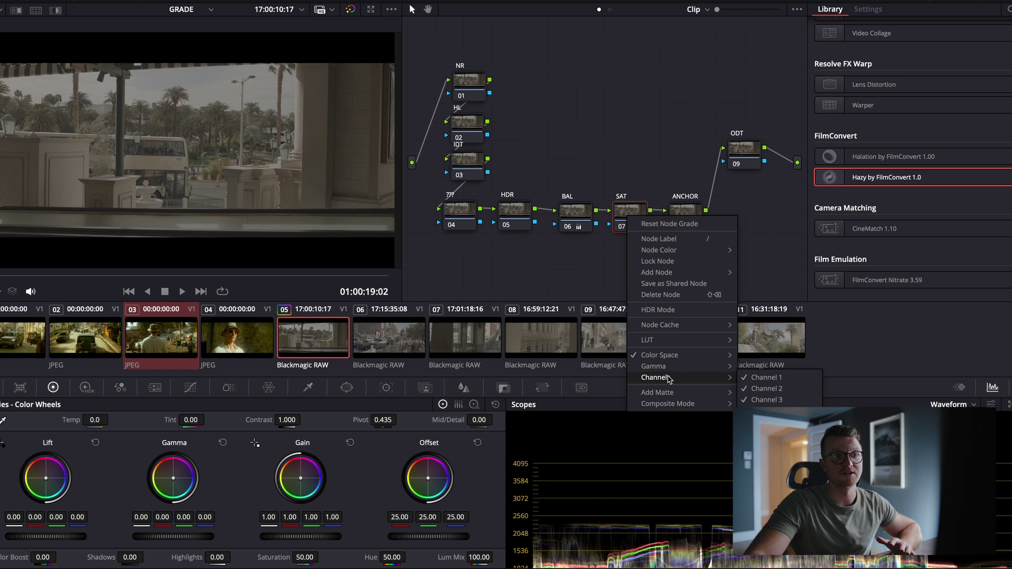
left_click(772, 379)
right_click(628, 211)
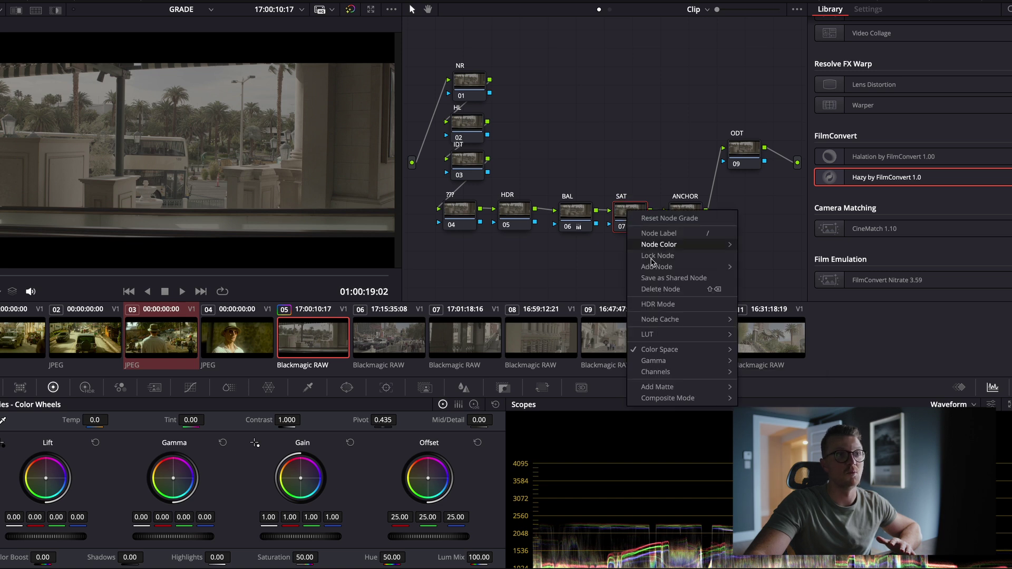
mouse_move(670, 379)
left_click(761, 397)
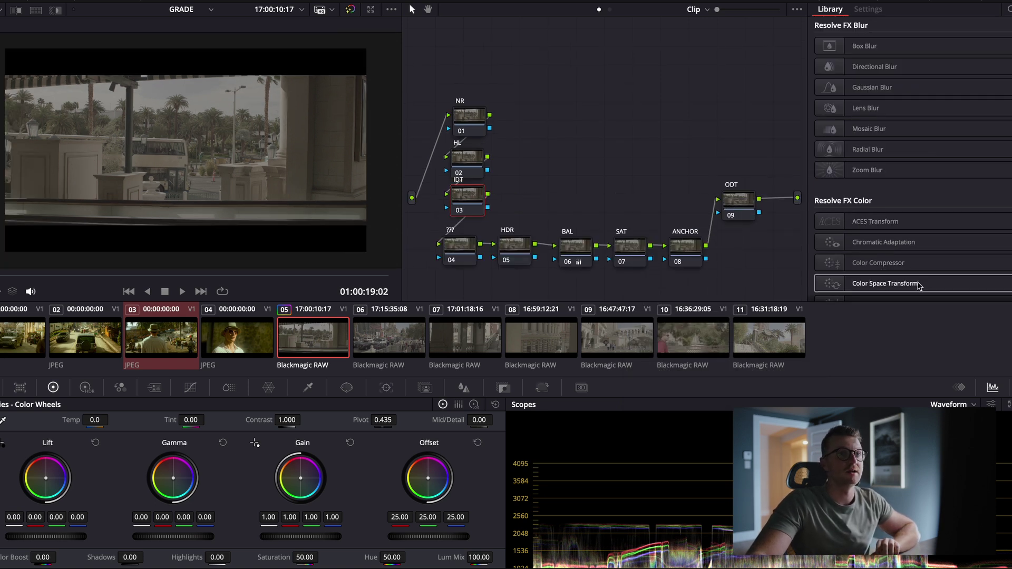
- Apply a Color Space Transform to the IDT node with input Blackmagic Wide Gamut Gen 4/5, Film Gen 5
left_click_drag(909, 285, 468, 203)
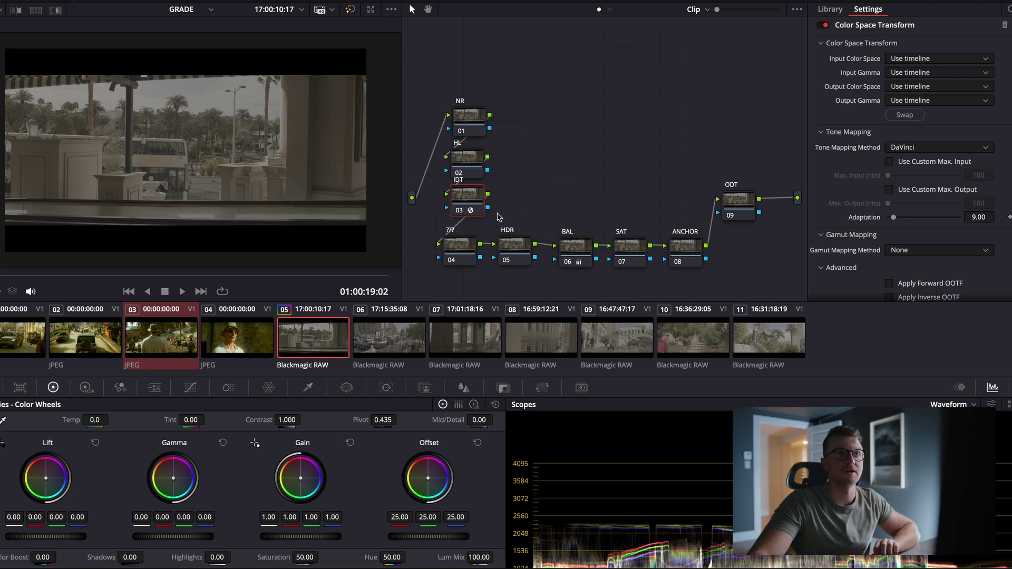
left_click(928, 60)
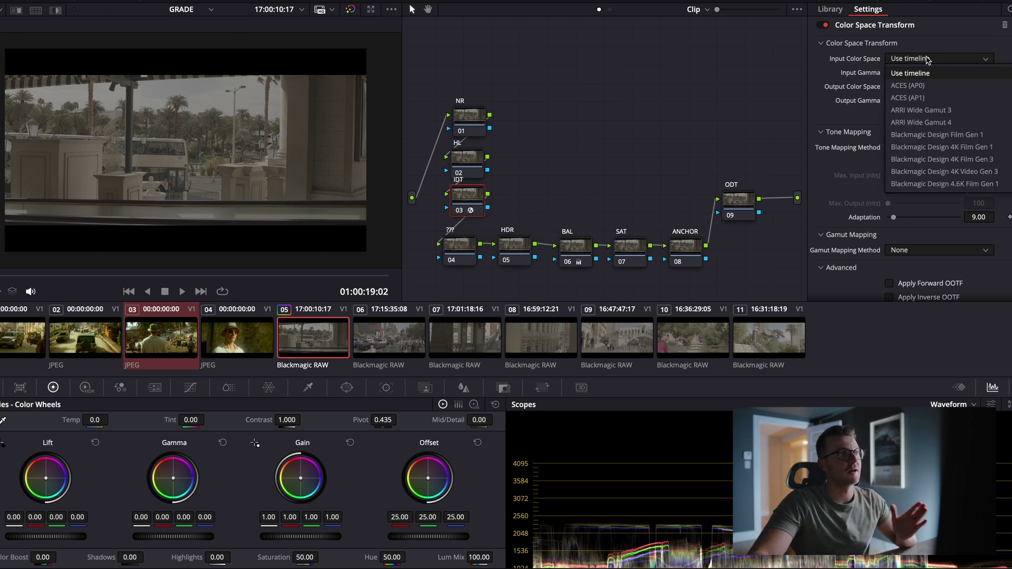
scroll(944, 105, "down", 5)
left_click(954, 117)
left_click(922, 73)
scroll(922, 106, "down", 3)
left_click(912, 113)
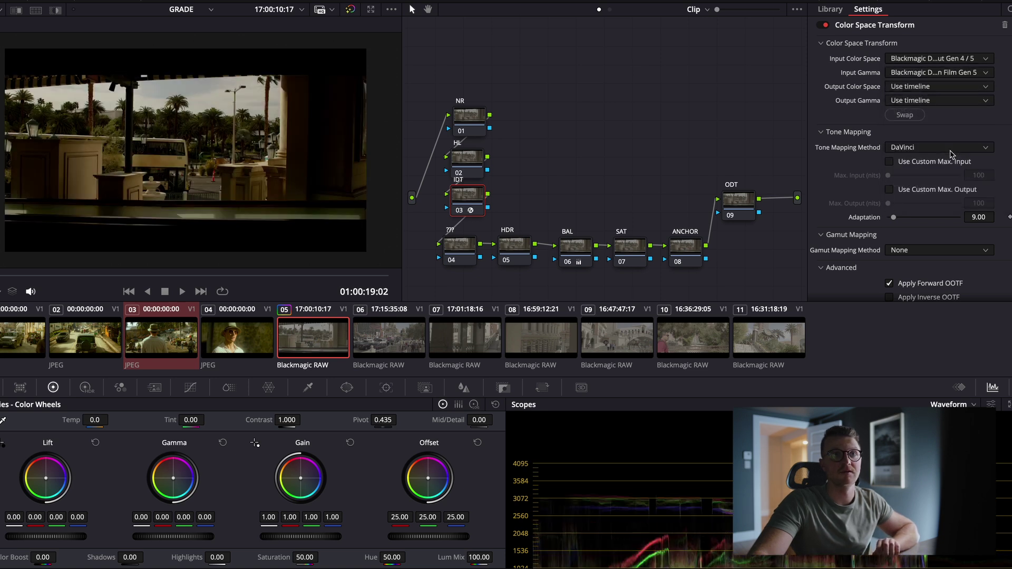
- Set the IDT transform's output to DaVinci Wide Gamut and DaVinci Intermediate
left_click(918, 89)
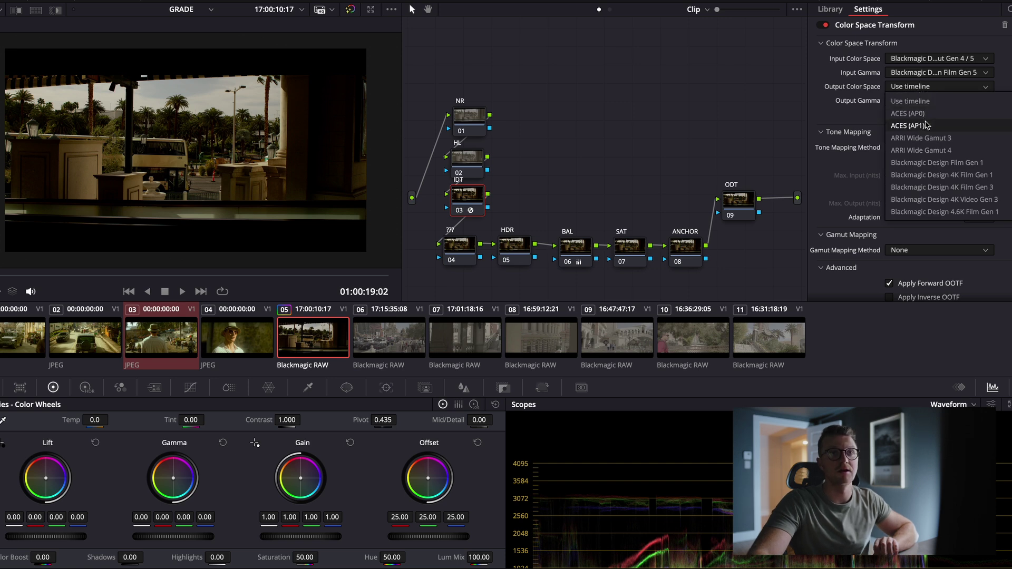
scroll(922, 126, "down", 3)
scroll(930, 196, "down", 1)
left_click(943, 176)
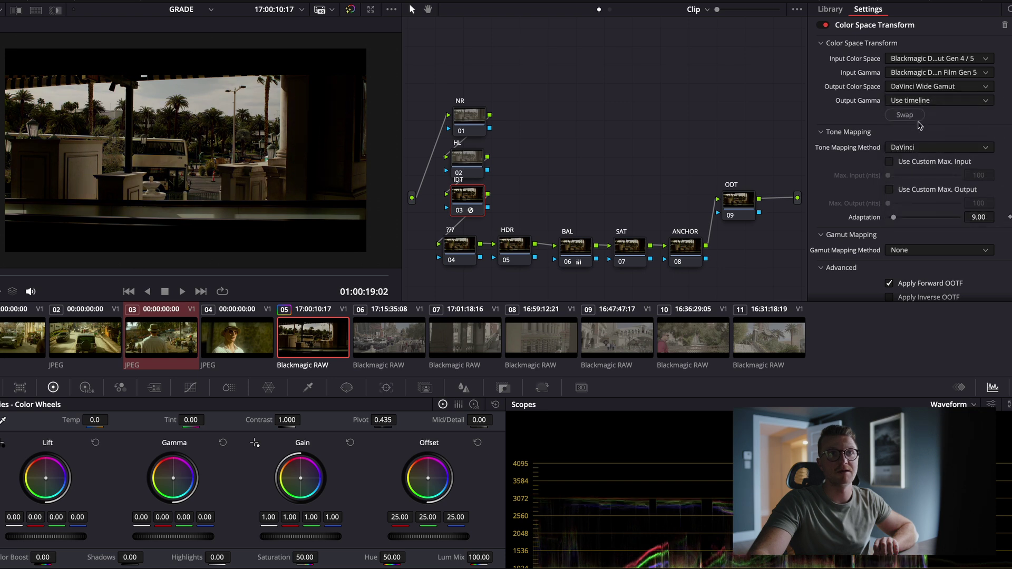
left_click(910, 102)
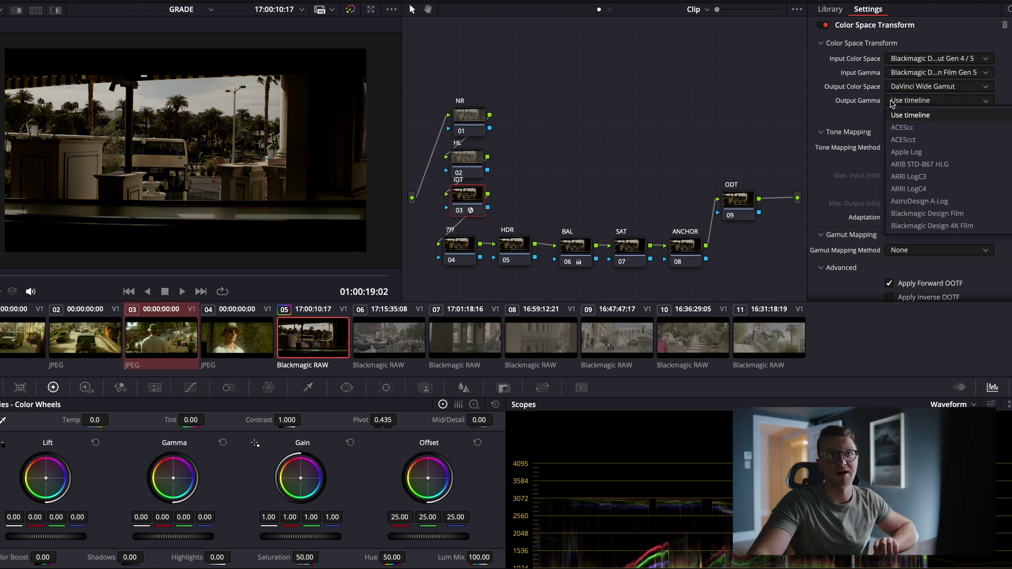
scroll(920, 200, "down", 5)
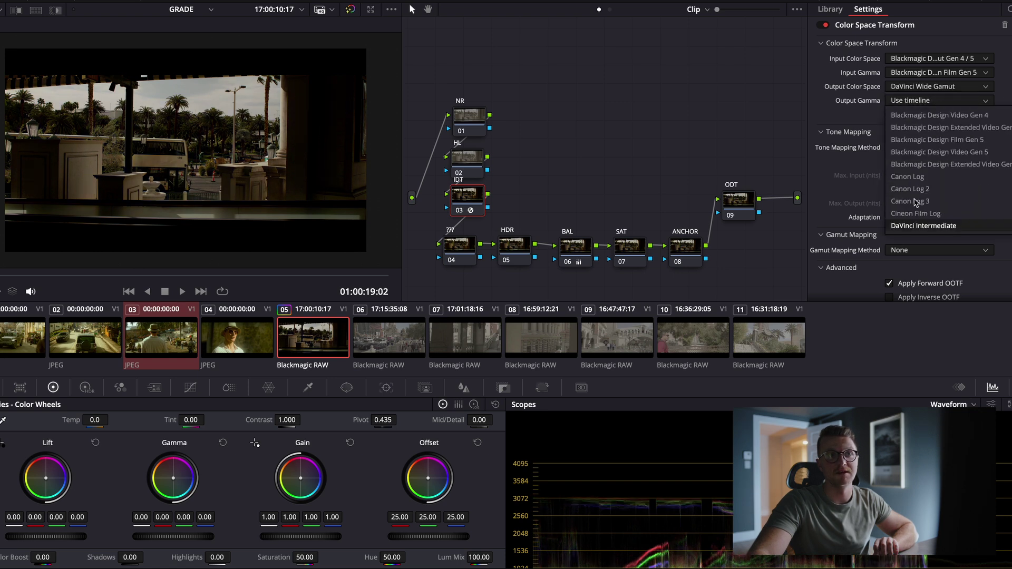
left_click(914, 227)
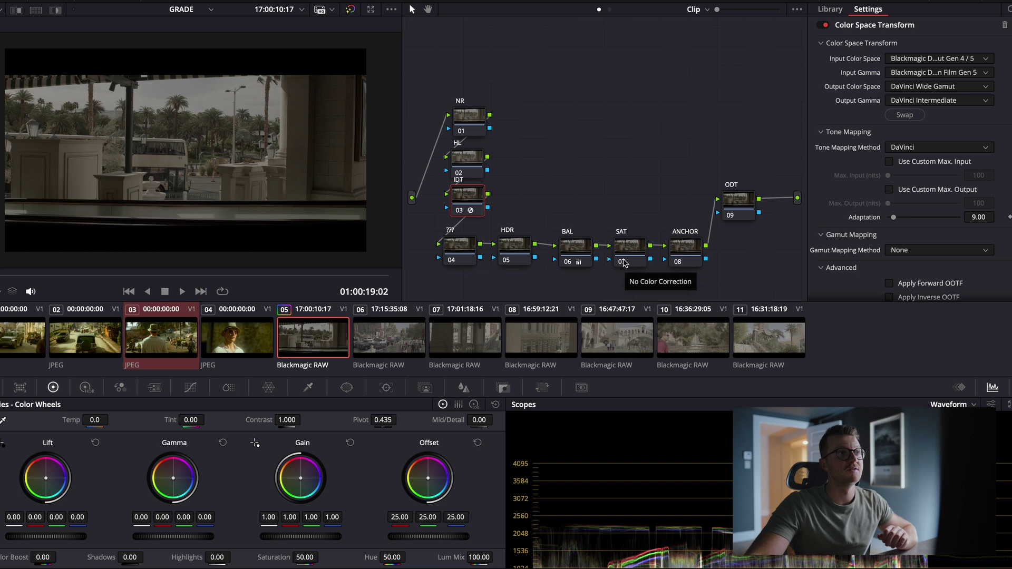
- Add a Color Space Transform to the ODT node with input DaVinci Wide Gamut / DaVinci Intermediate
left_click(736, 200)
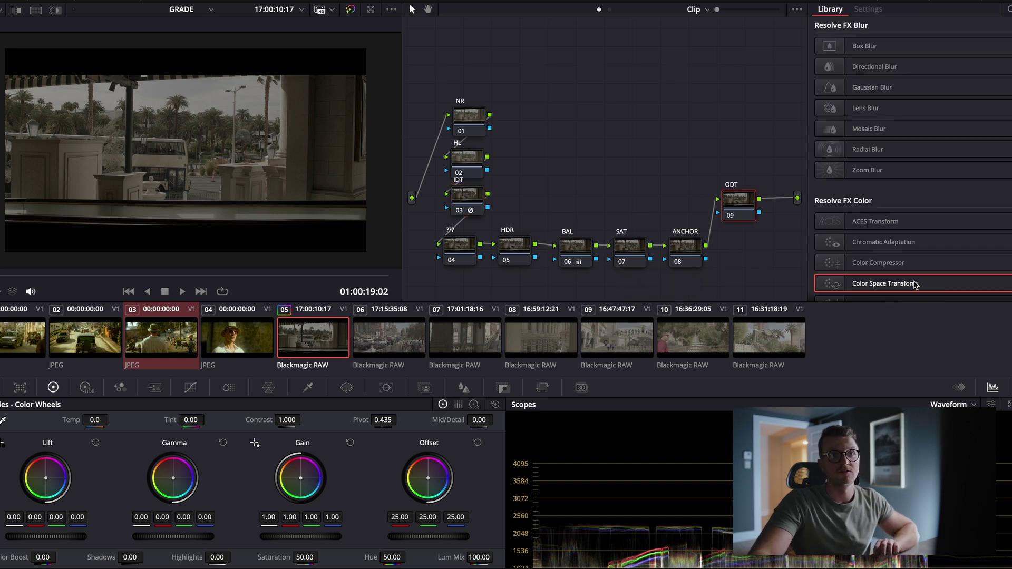
left_click_drag(913, 287, 727, 201)
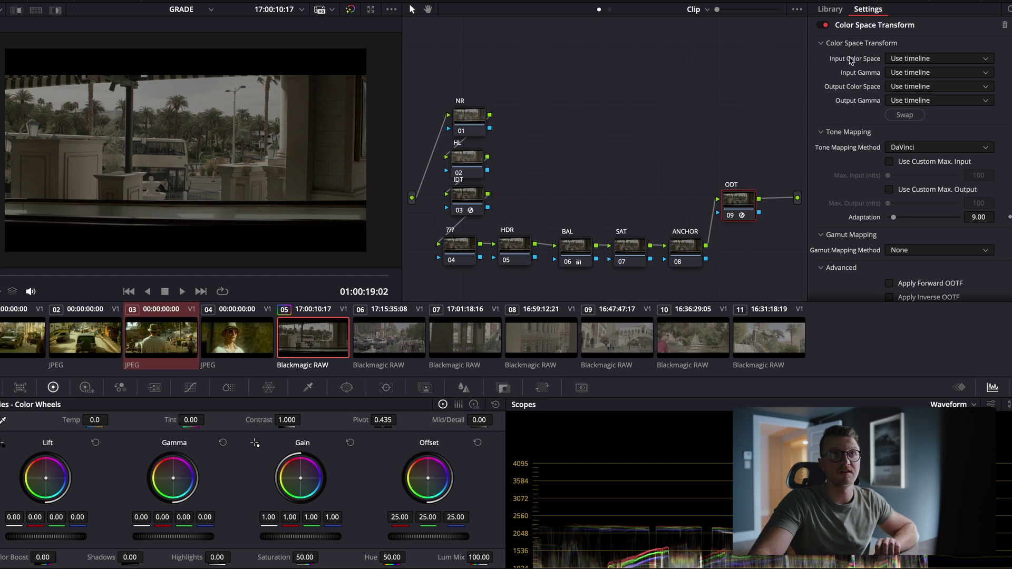
left_click(923, 60)
scroll(928, 132, "down", 5)
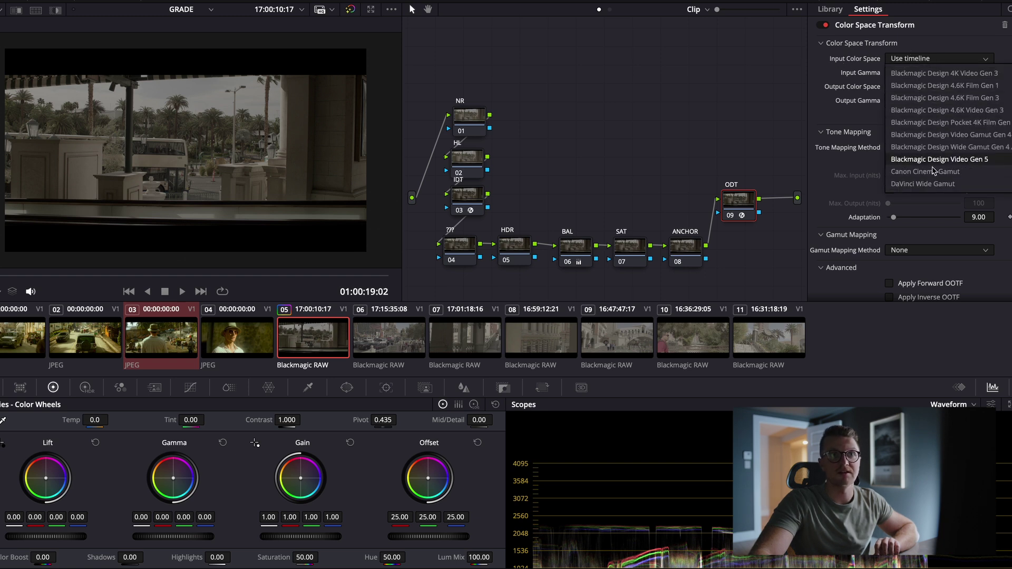
left_click(926, 190)
left_click(918, 73)
scroll(920, 159, "down", 6)
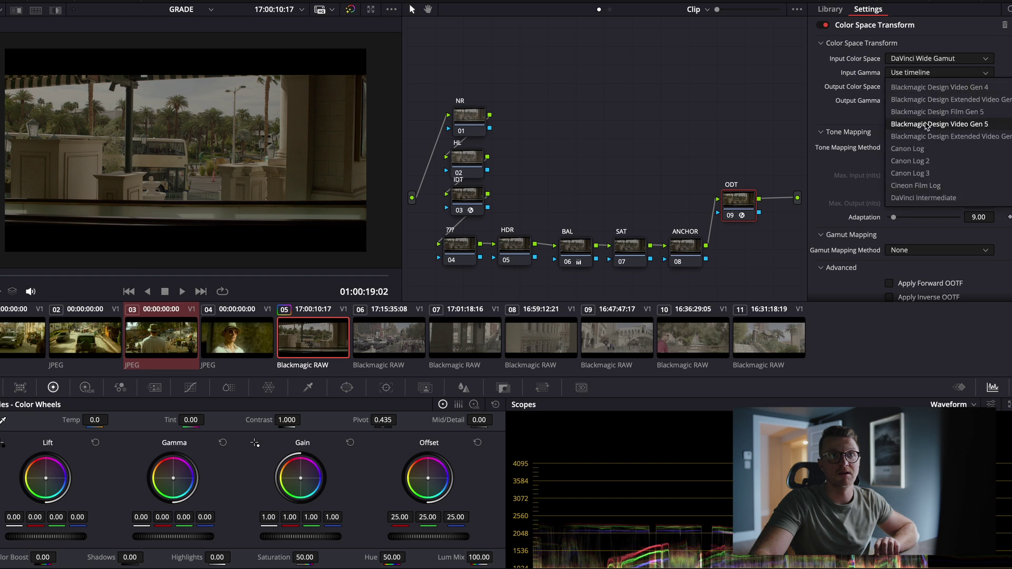
left_click(920, 198)
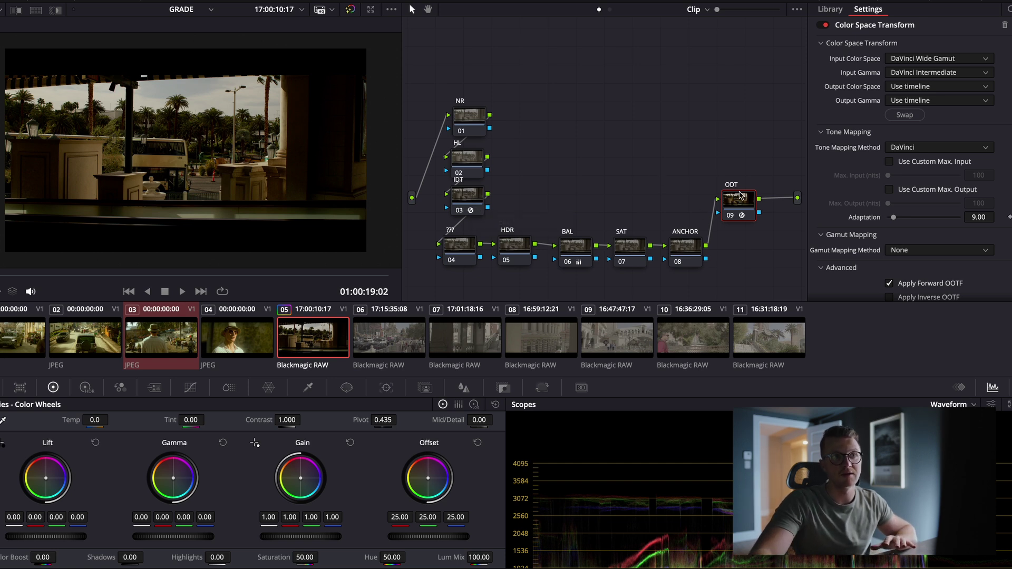
- Set the ODT transform's output to Rec.709 with Gamma 2.4
left_click(929, 88)
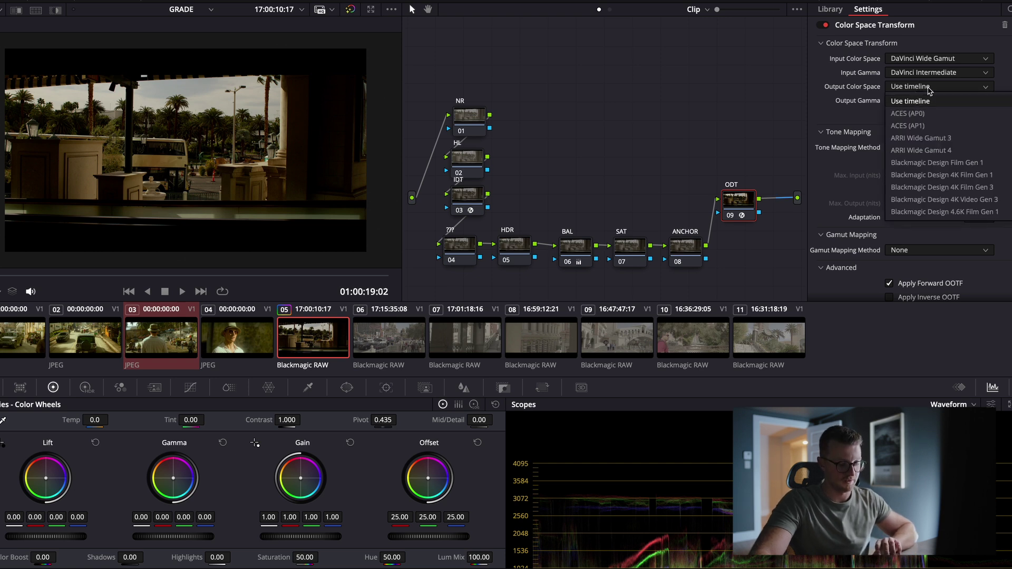
scroll(914, 211, "down", 5)
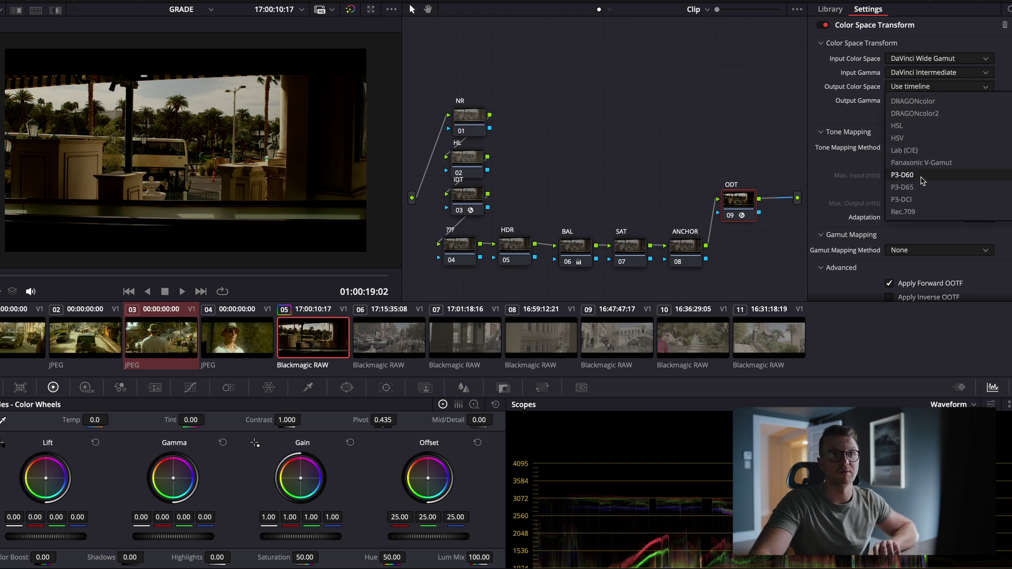
left_click(913, 213)
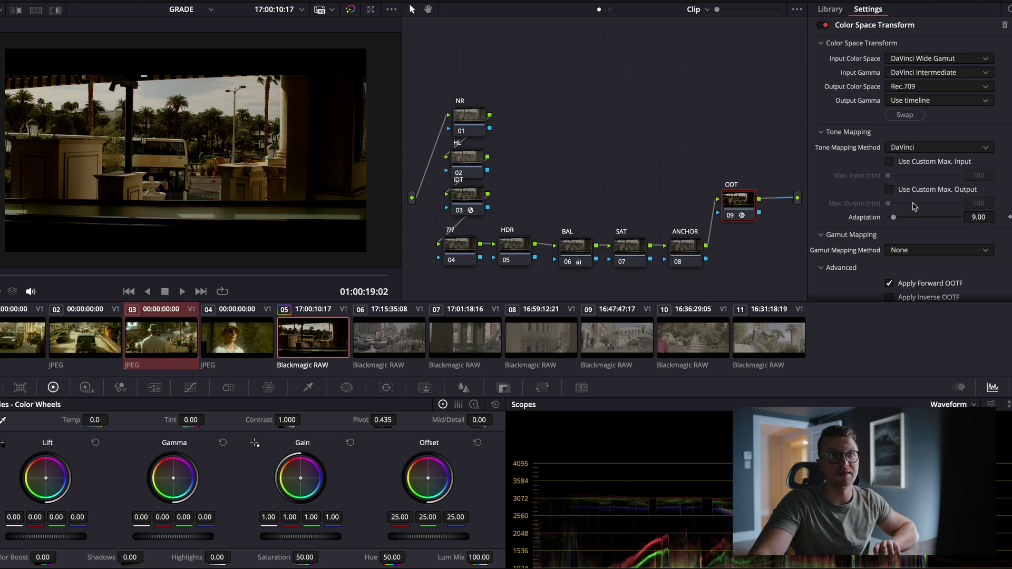
left_click(927, 100)
scroll(930, 185, "down", 4)
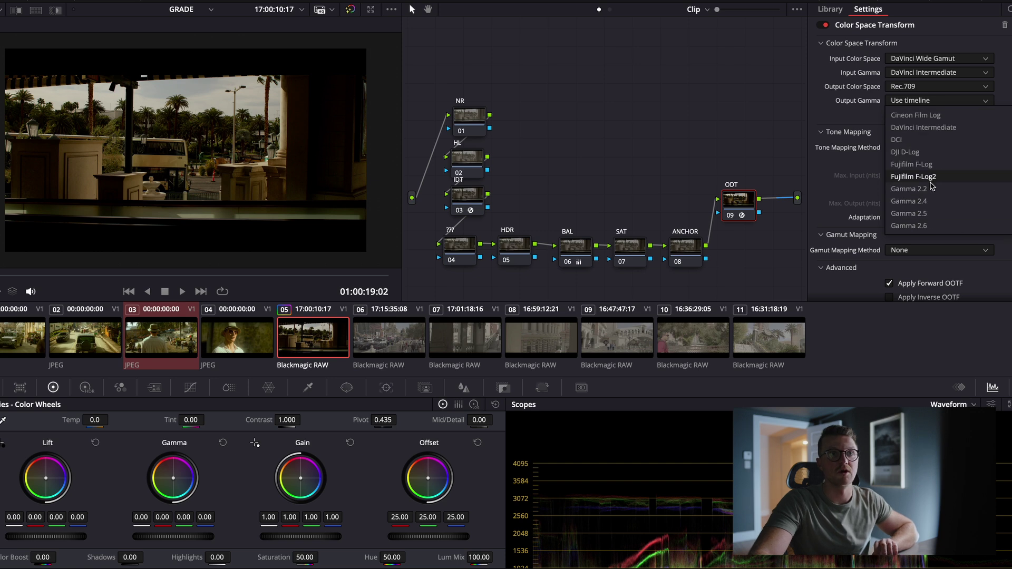
left_click(930, 201)
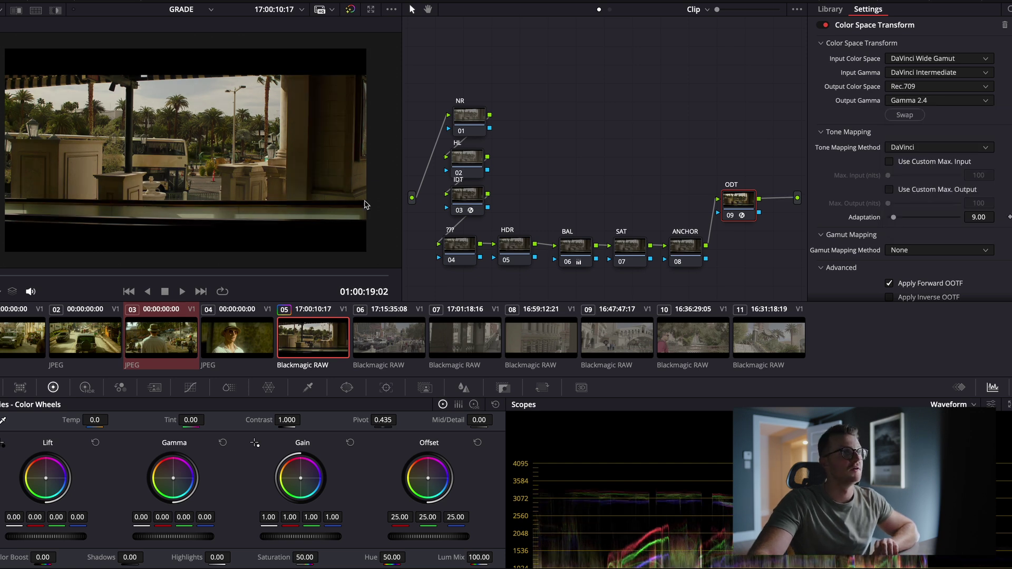
- Scroll down in the Node Editor toward the SAT node
scroll(280, 182, "down", 2)
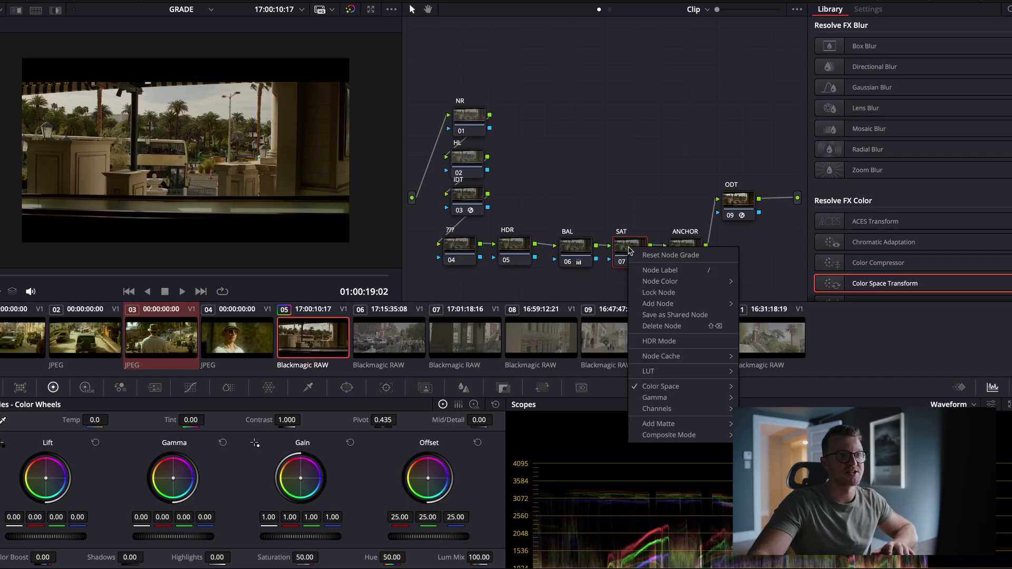
- Raise the SAT node's master gain to about 1.10, then select the BAL node
left_click(406, 461)
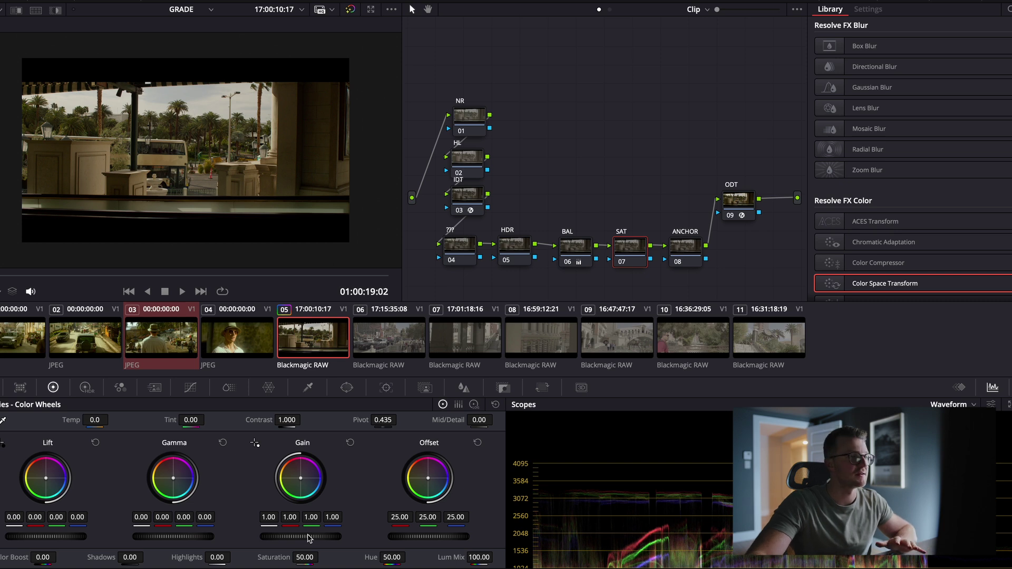
left_click_drag(286, 541, 367, 541)
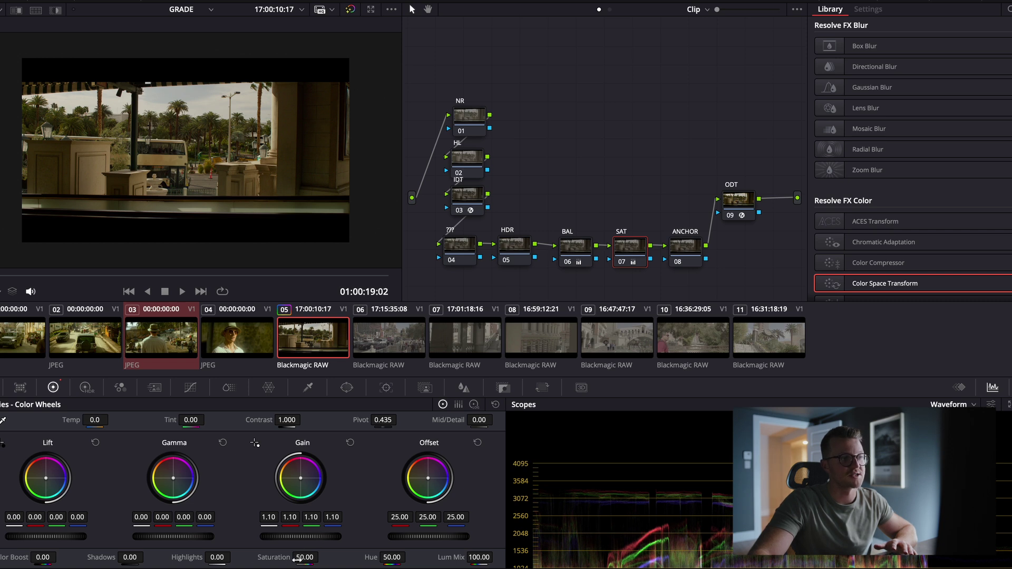
left_click(575, 250)
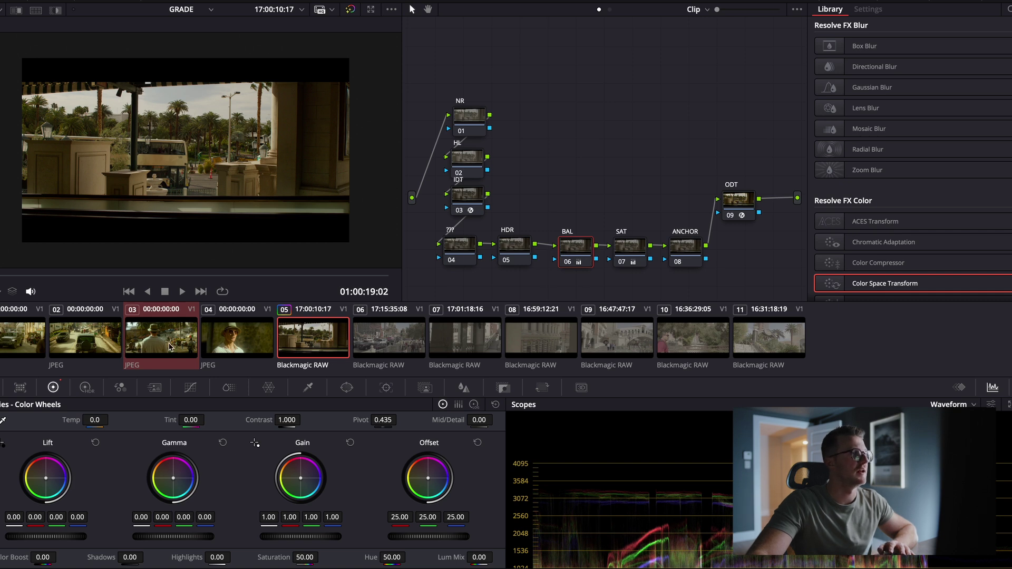
- Show the reference still in split screen and set BAL gain to green 1.01, blue 0.97
left_click(35, 10)
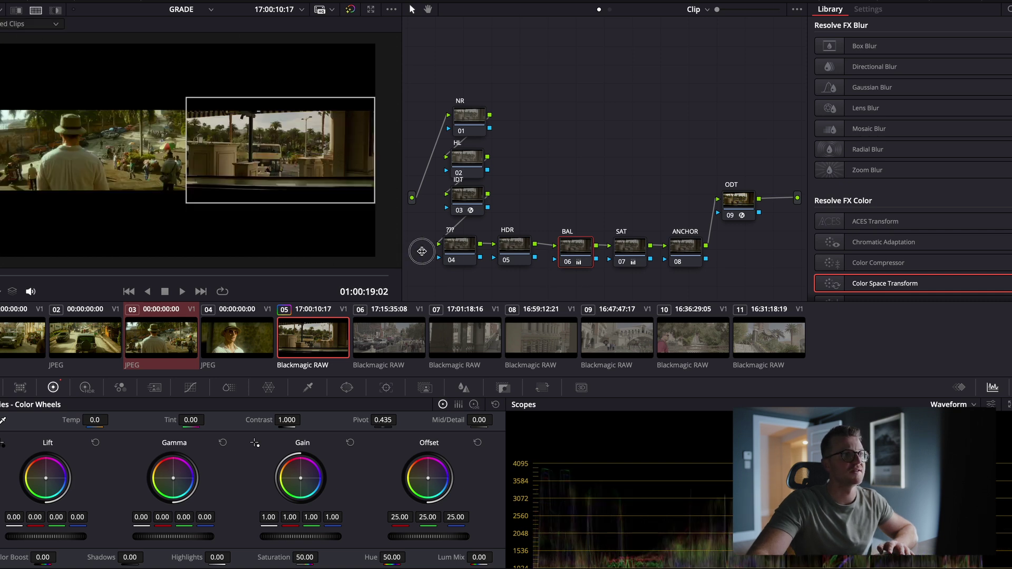
left_click_drag(403, 257, 521, 237)
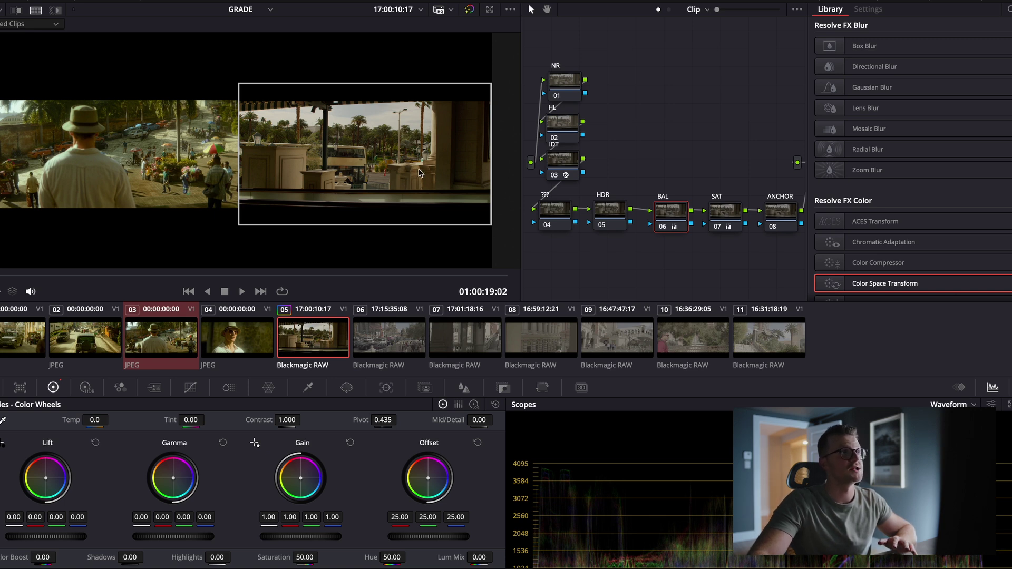
scroll(586, 250, "down", 1)
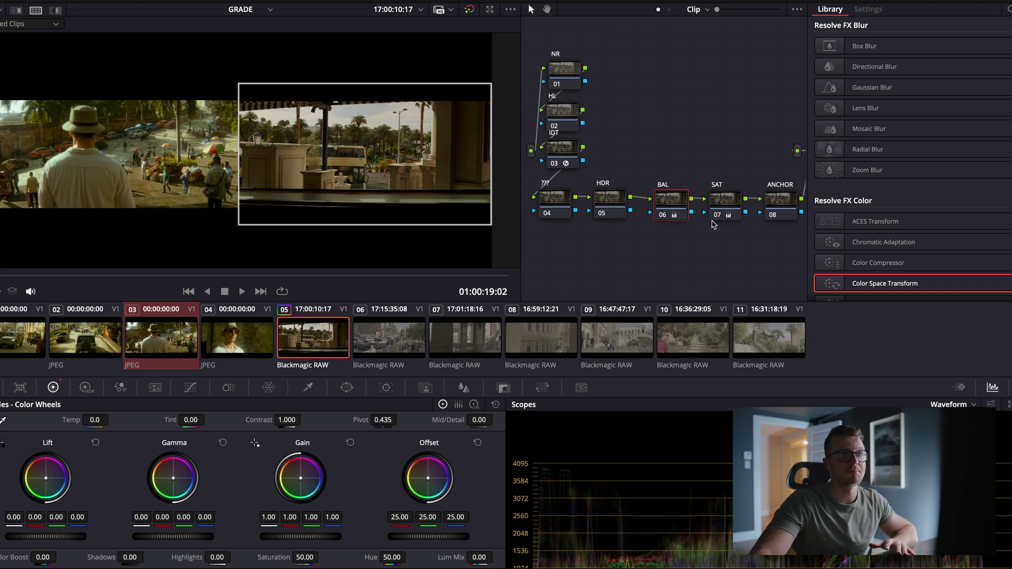
scroll(706, 499, "down", 2)
left_click_drag(333, 517, 332, 517)
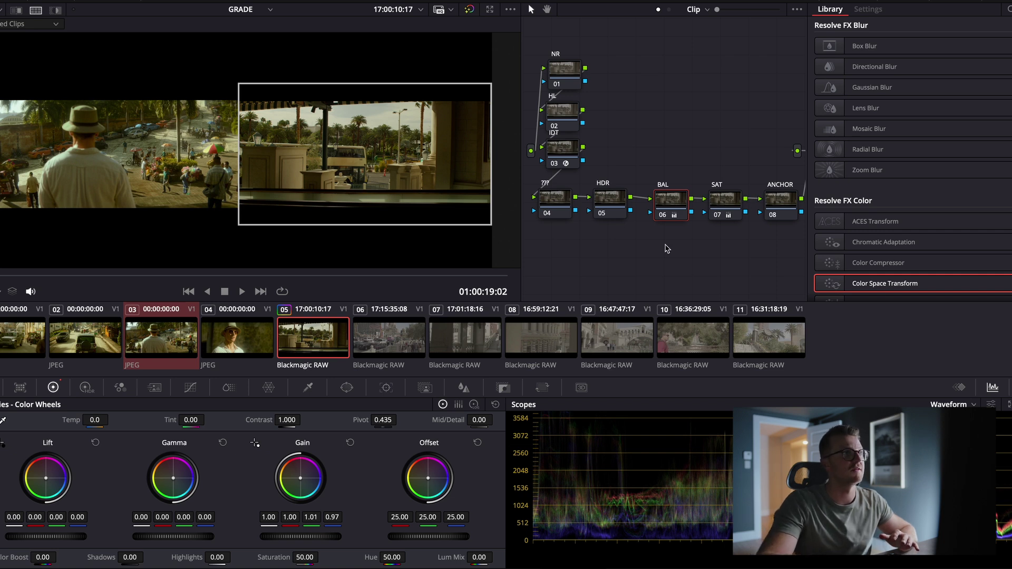
key("ctrl+d")
key("ctrl+d")
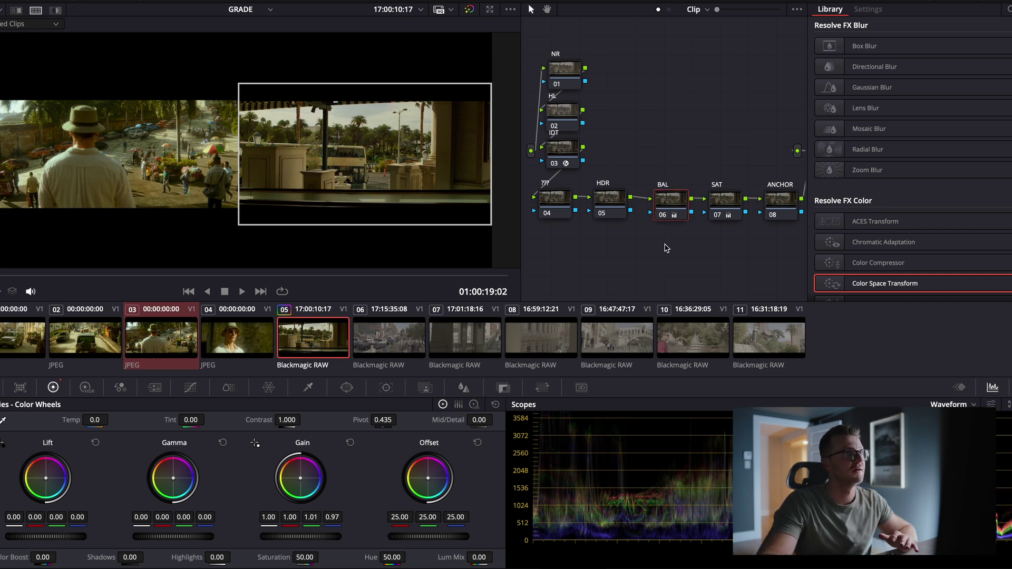
key("ctrl+d")
key("ctrl+d")
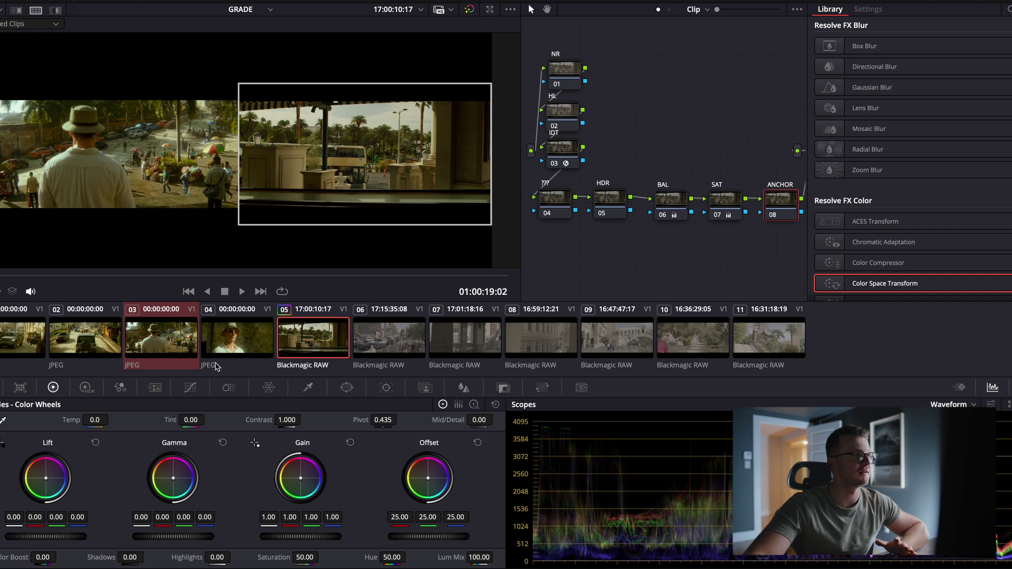
- On ANCHOR's Lum vs Sat curve, place a point at 0.83 luminance and drop the highlight end to 0.00 saturation
left_click(198, 388)
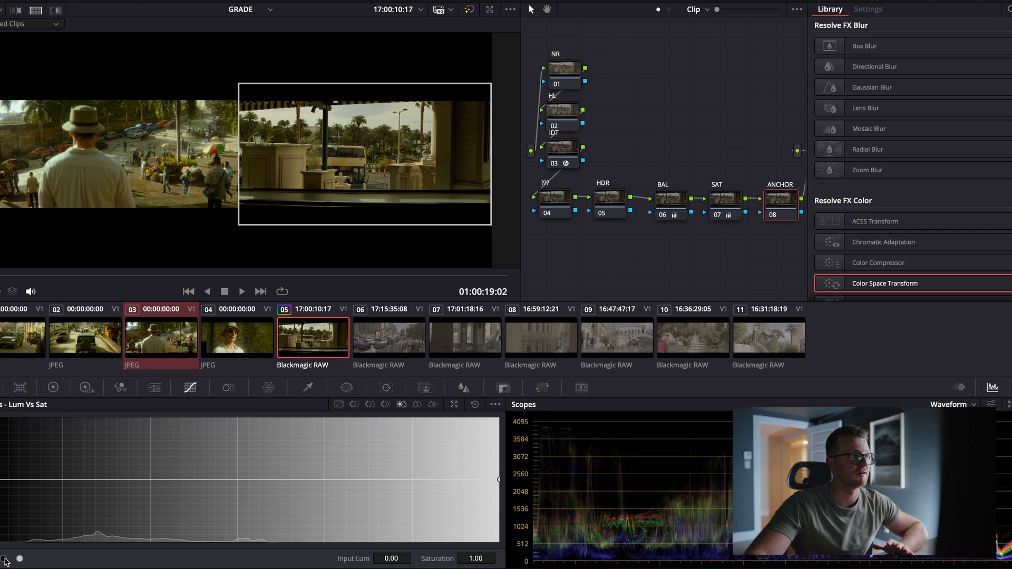
left_click(4, 559)
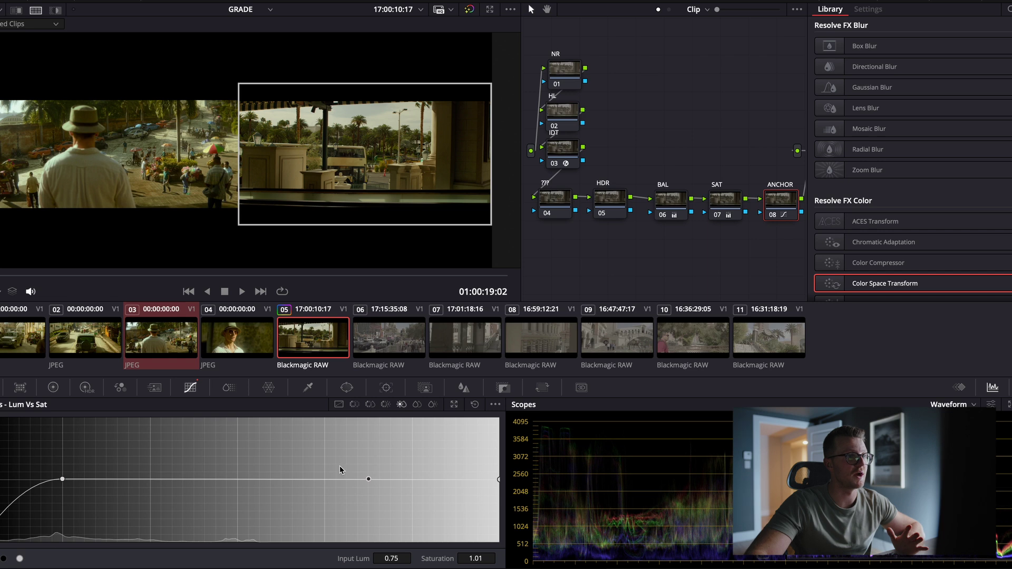
left_click_drag(370, 480, 413, 481)
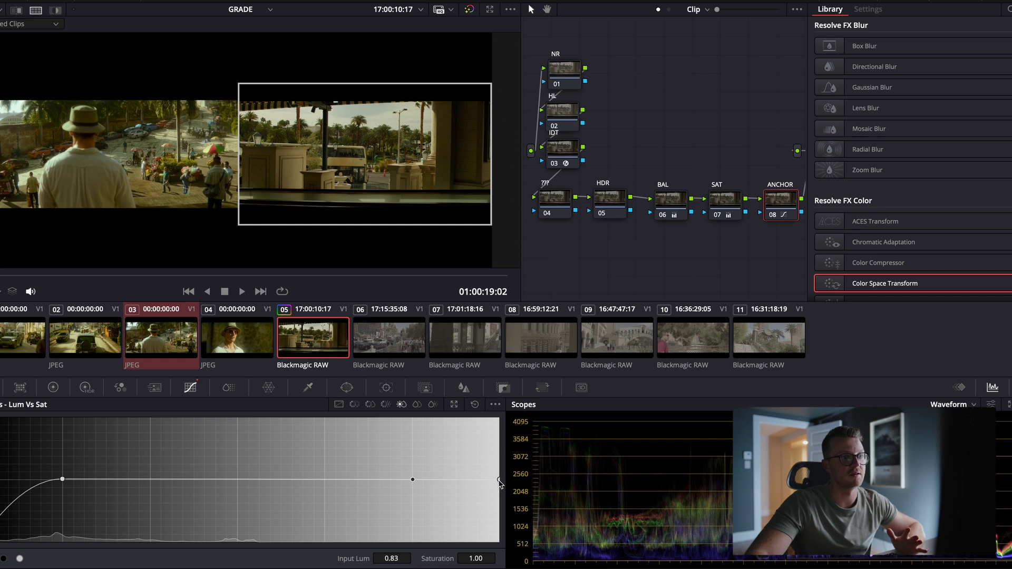
left_click_drag(500, 481, 511, 551)
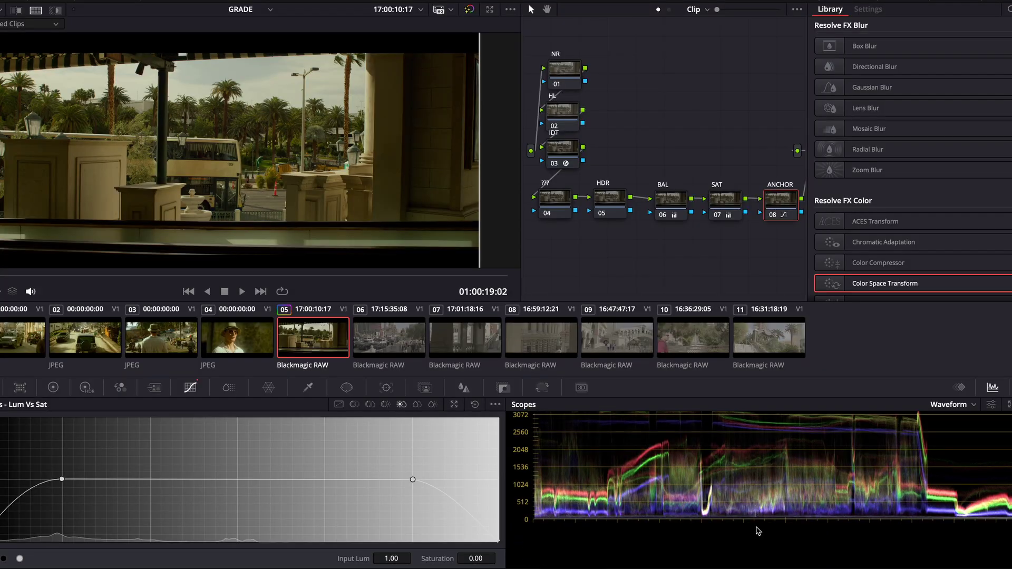
- Toggle the ANCHOR node off and on to compare its effect
key("ctrl+d")
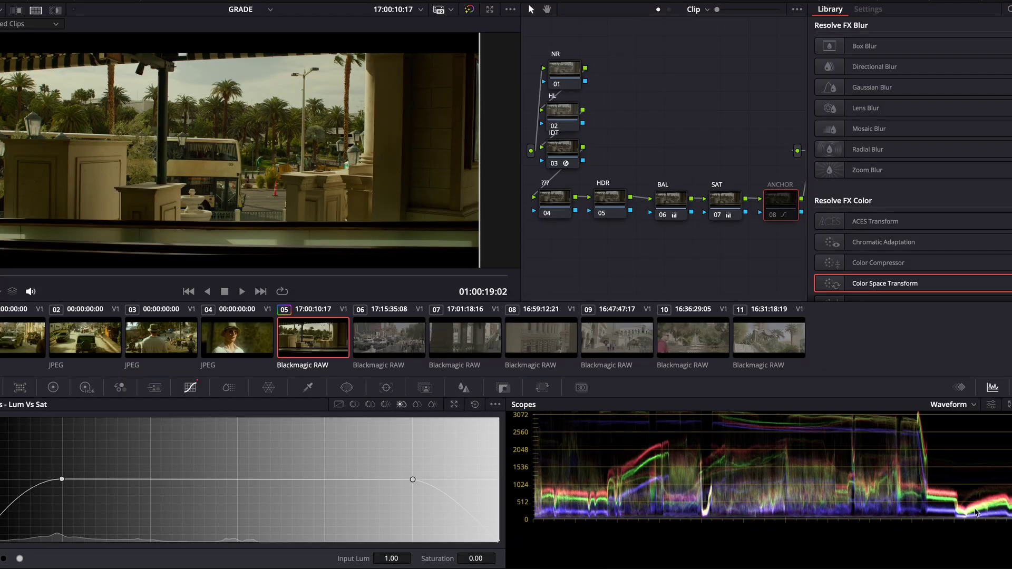
key("ctrl+d")
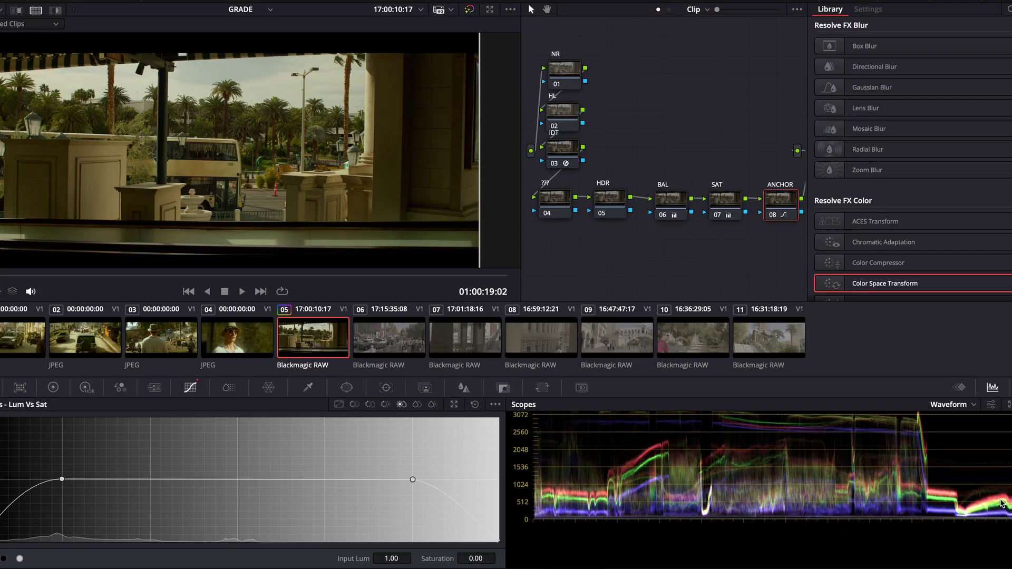
key("ctrl+d")
key("ctrl+d")
- On the HL node, key luminance from 62.9 upward with 12.9 low softness, checking the matte
left_click(53, 387)
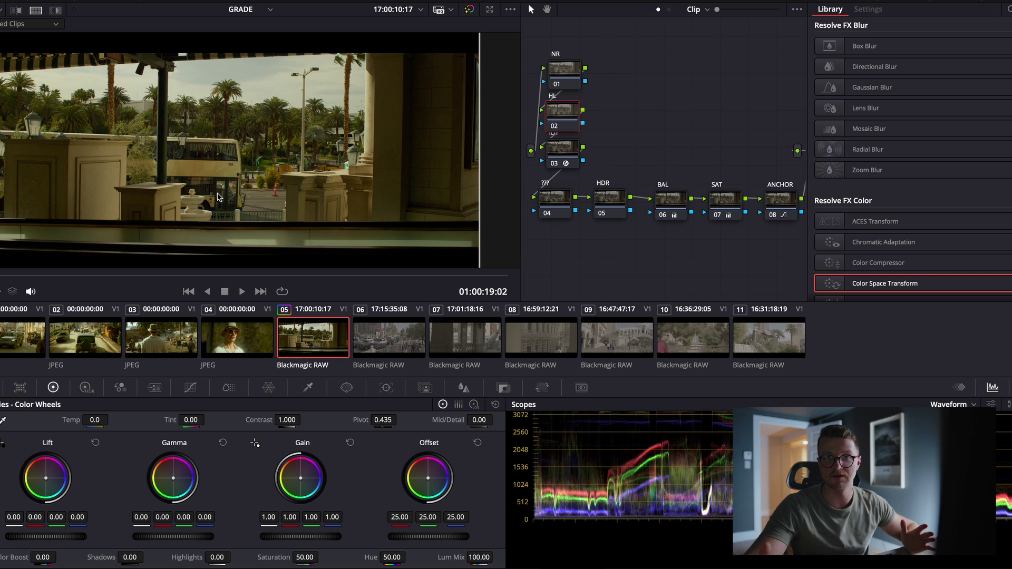
left_click(307, 388)
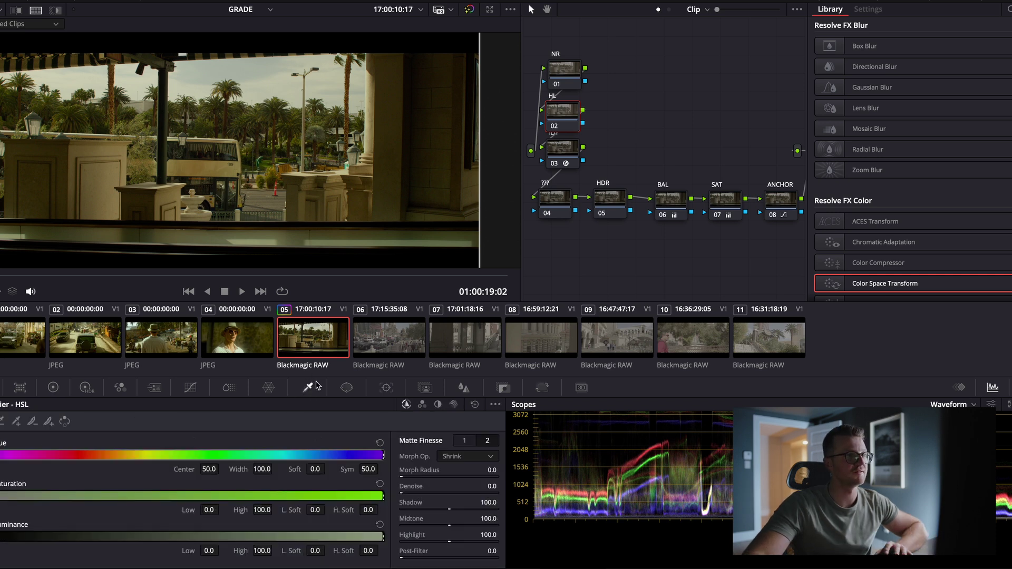
scroll(126, 118, "down", 2)
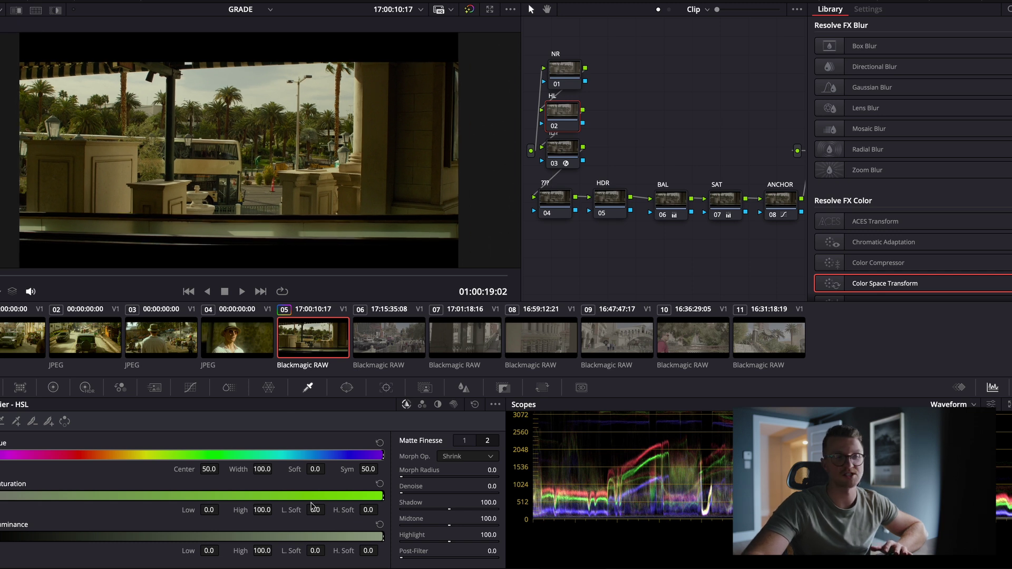
left_click(290, 552)
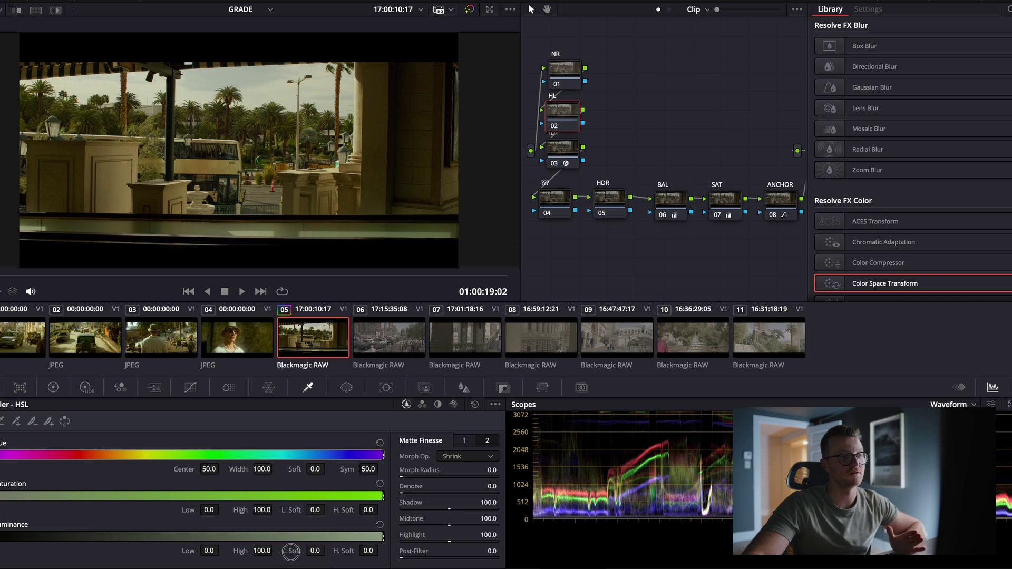
left_click_drag(292, 552, 361, 561)
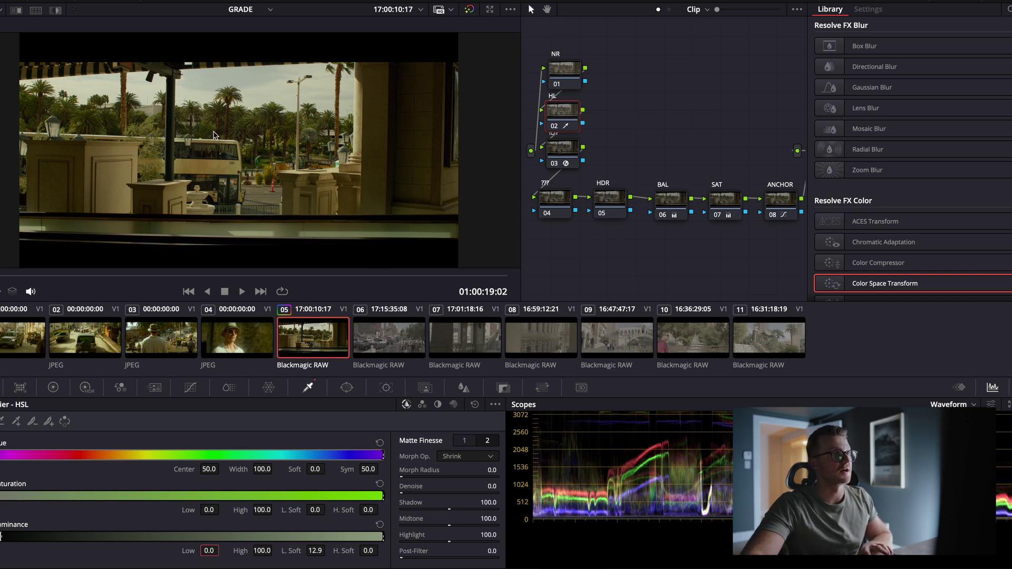
key("shift+h")
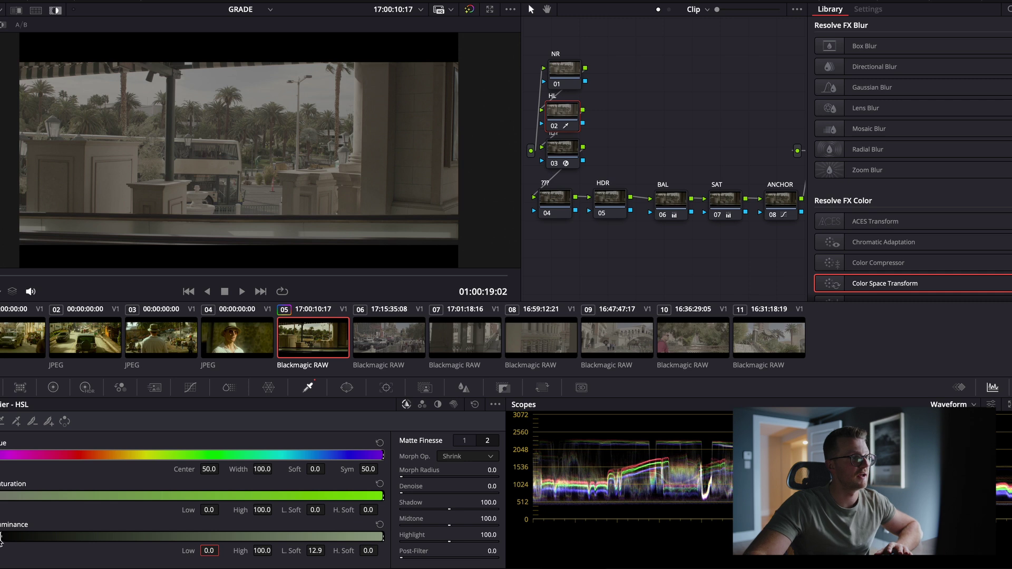
left_click_drag(2, 536, 258, 537)
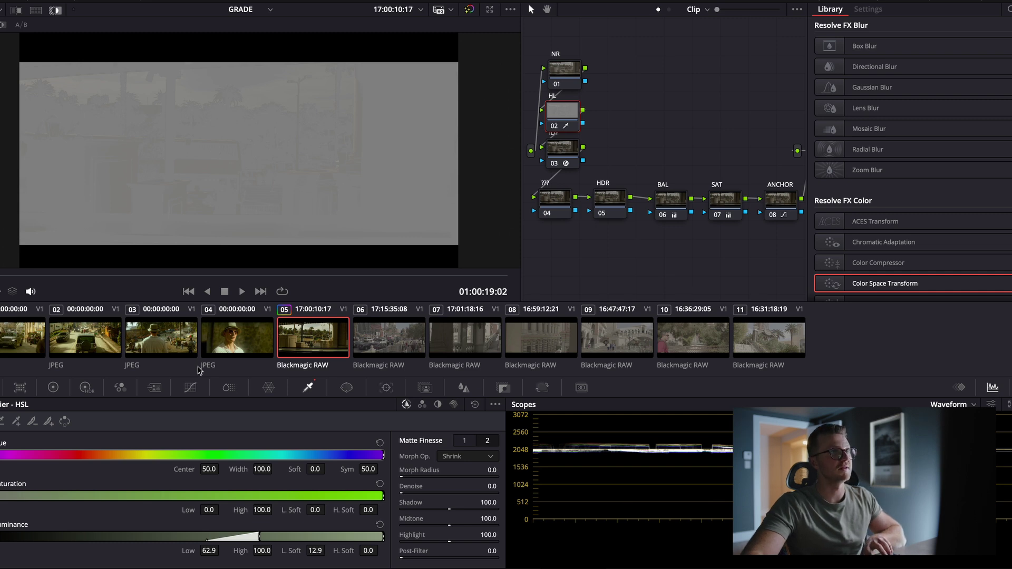
key("shift+h")
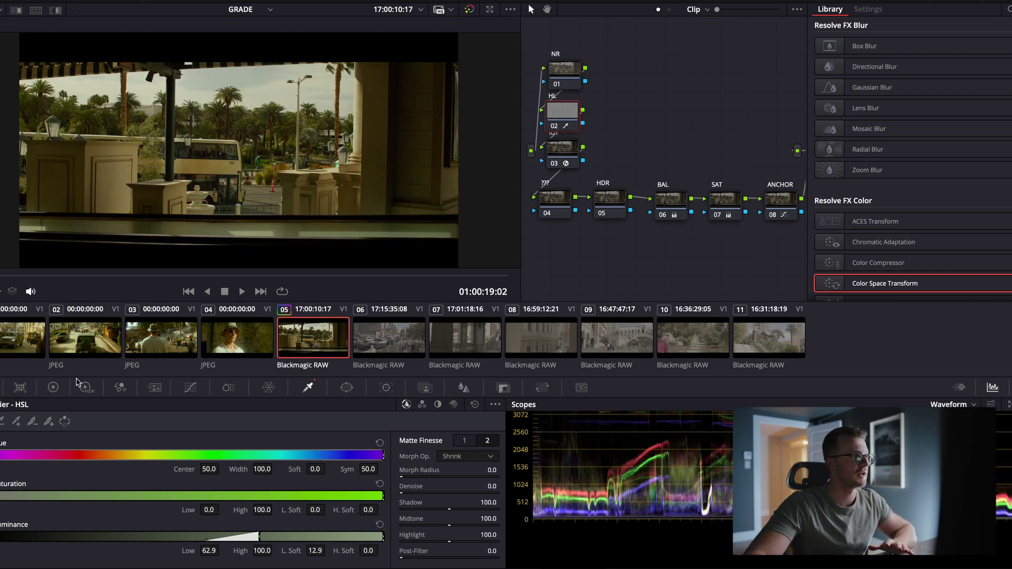
- Lift Highlights to 53.87 and split-screen the clip beside the reference still
left_click(53, 388)
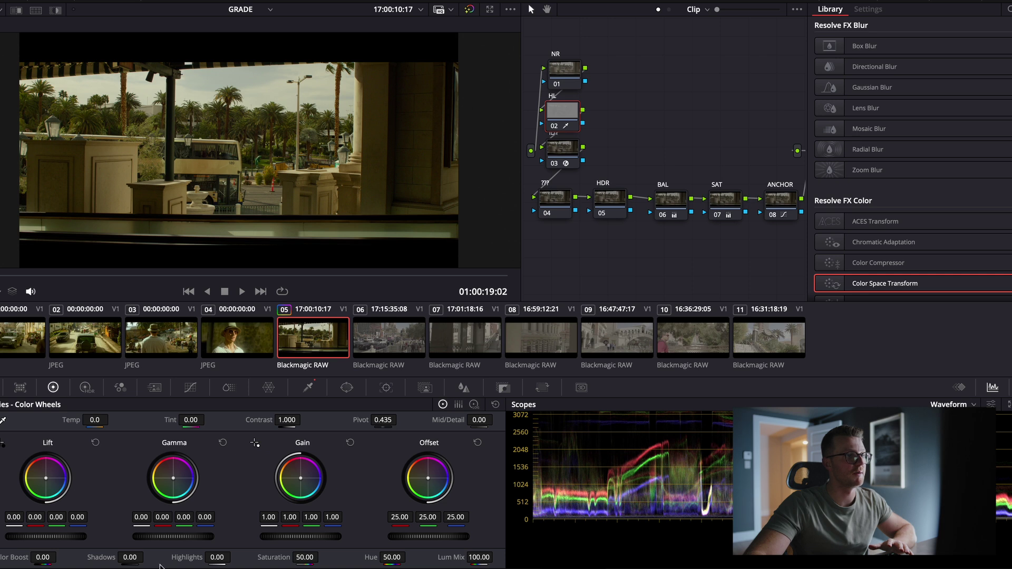
left_click_drag(187, 561, 196, 551)
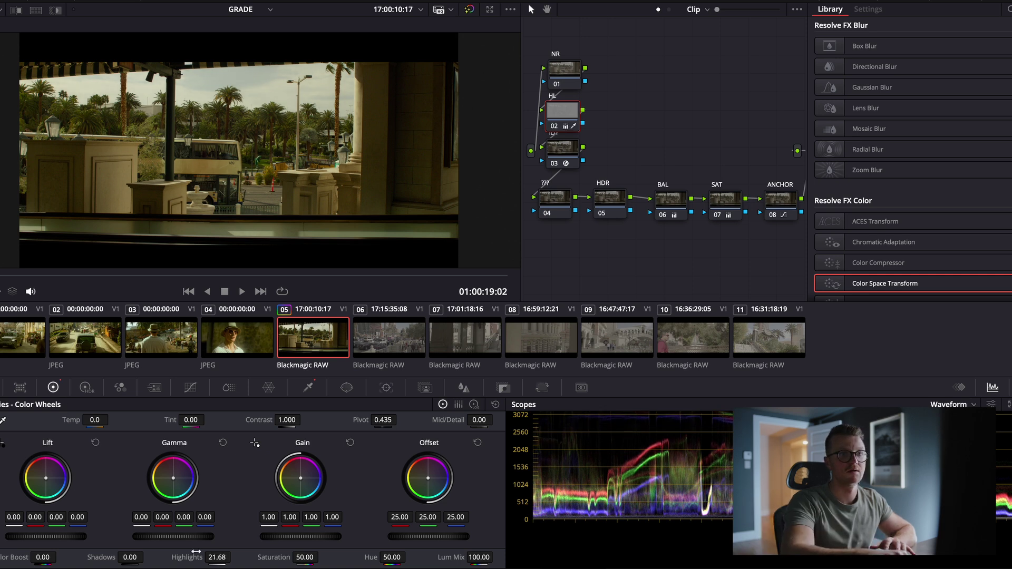
left_click(161, 337, "ctrl")
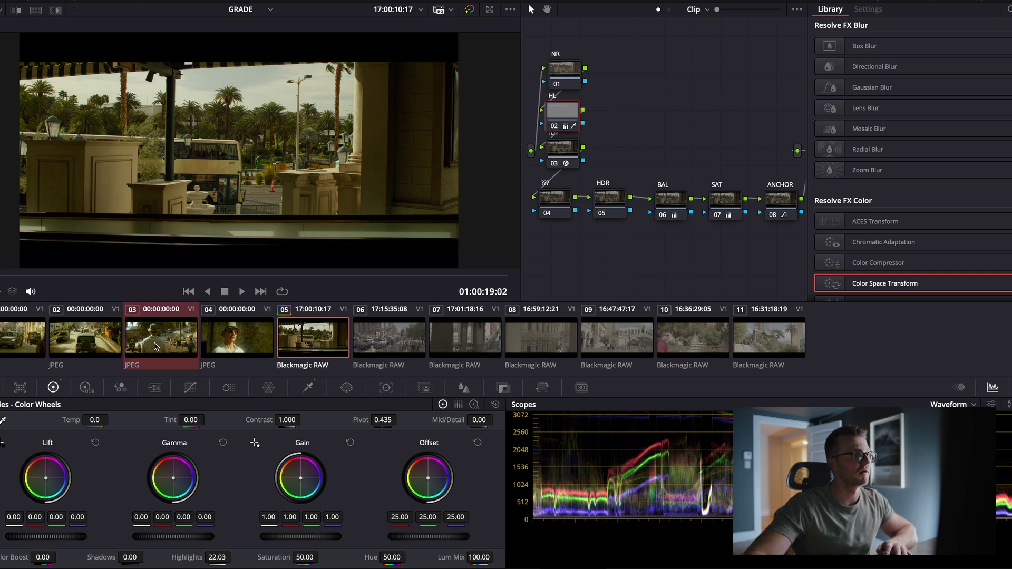
key("ctrl+alt+w")
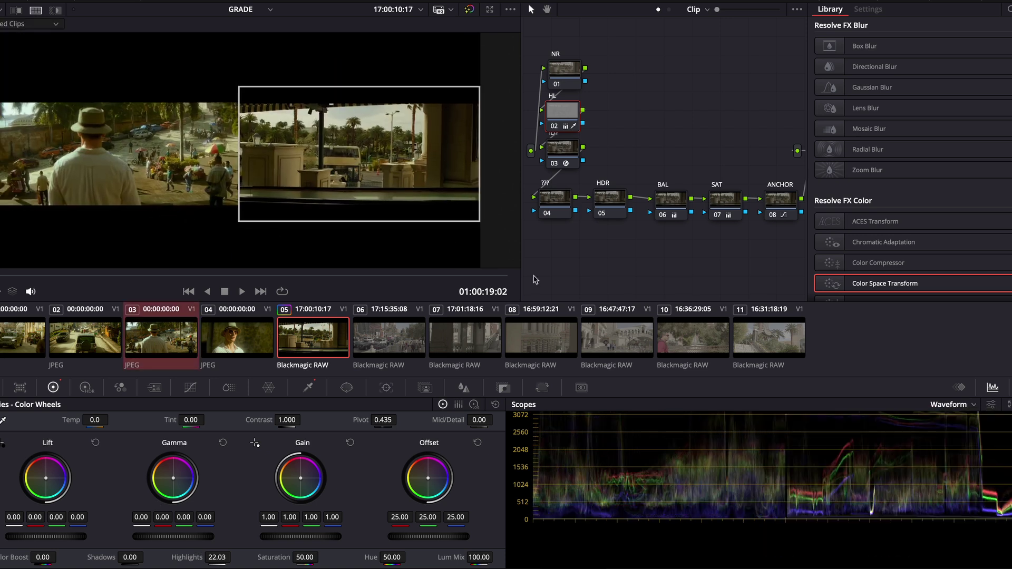
scroll(781, 466, "up", 3)
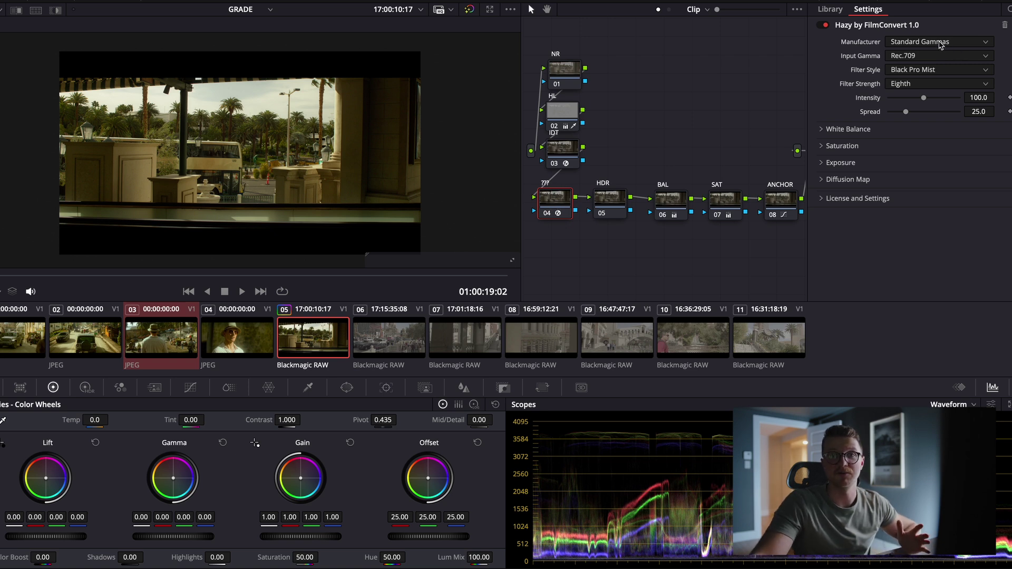
- Set Hazy's manufacturer to Blackmagic Design and its input gamma to DaVinci Intermediate
left_click(941, 44)
left_click(943, 47)
left_click(942, 47)
left_click(922, 80)
left_click(930, 58)
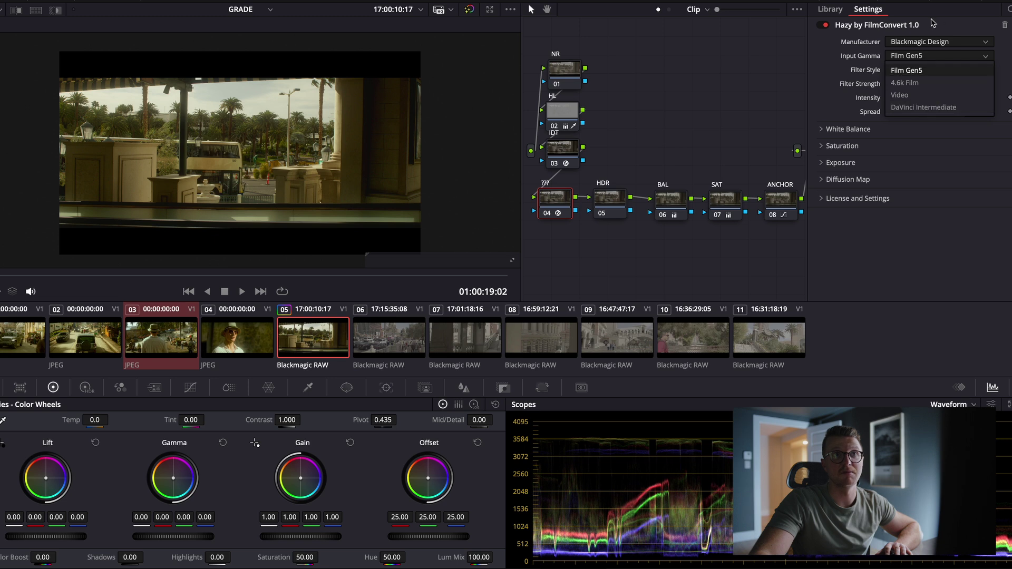
left_click(915, 107)
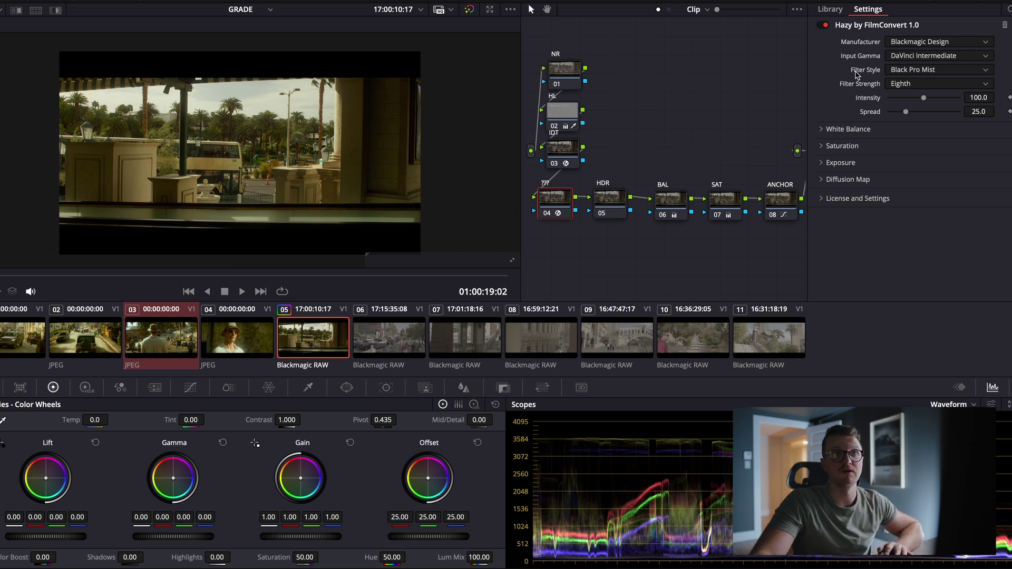
left_click(939, 75)
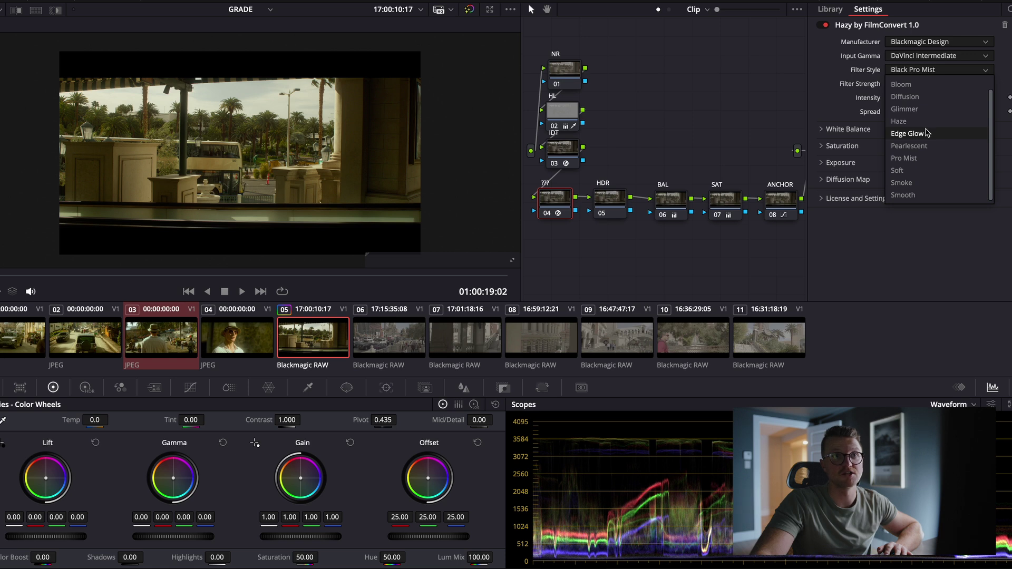
- Try Hazy's Bloom style, go back to Black Pro Mist and set filter strength to One
mouse_move(927, 77)
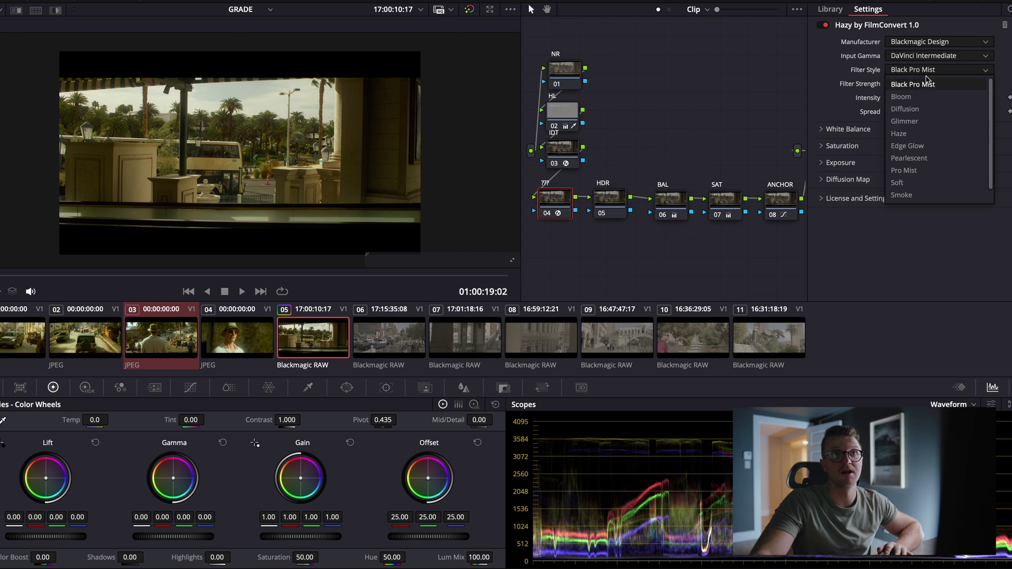
left_click(906, 98)
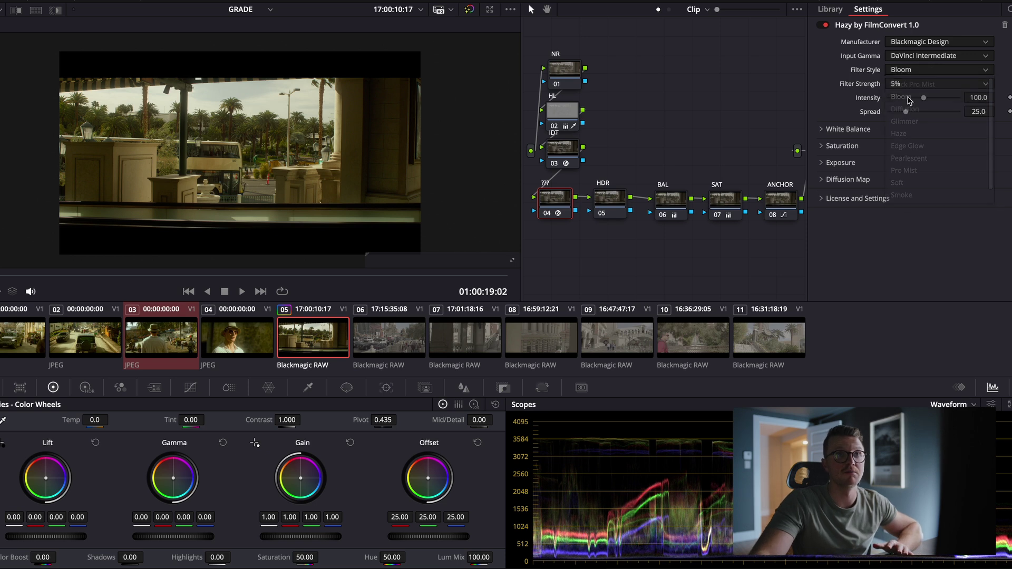
left_click(916, 69)
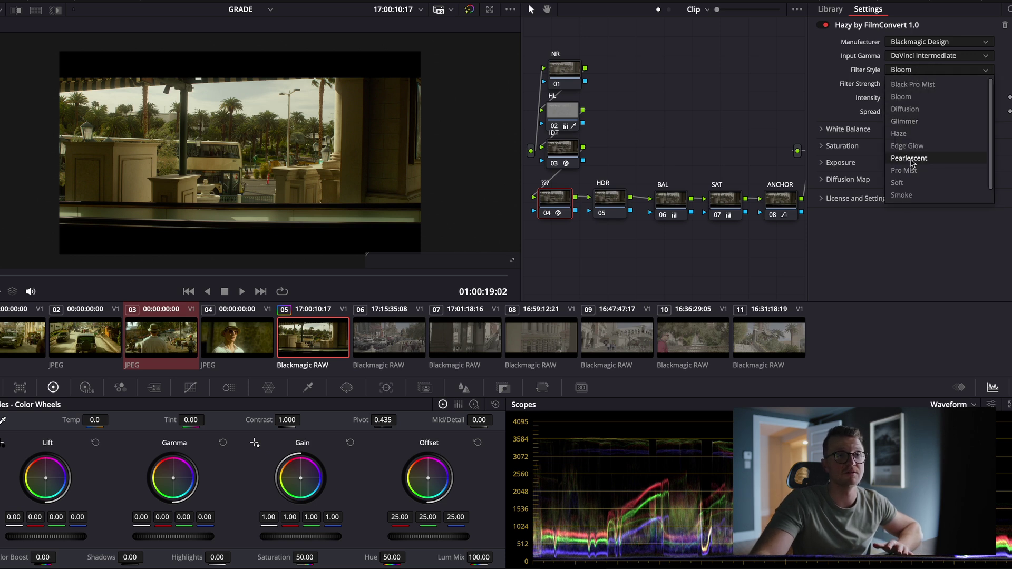
scroll(910, 179, "down", 1)
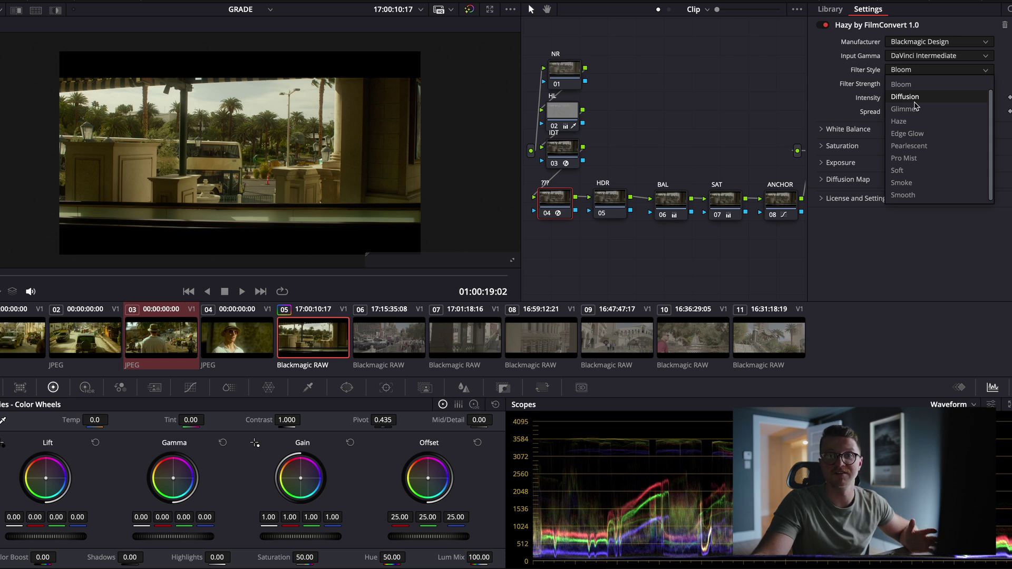
left_click(895, 70)
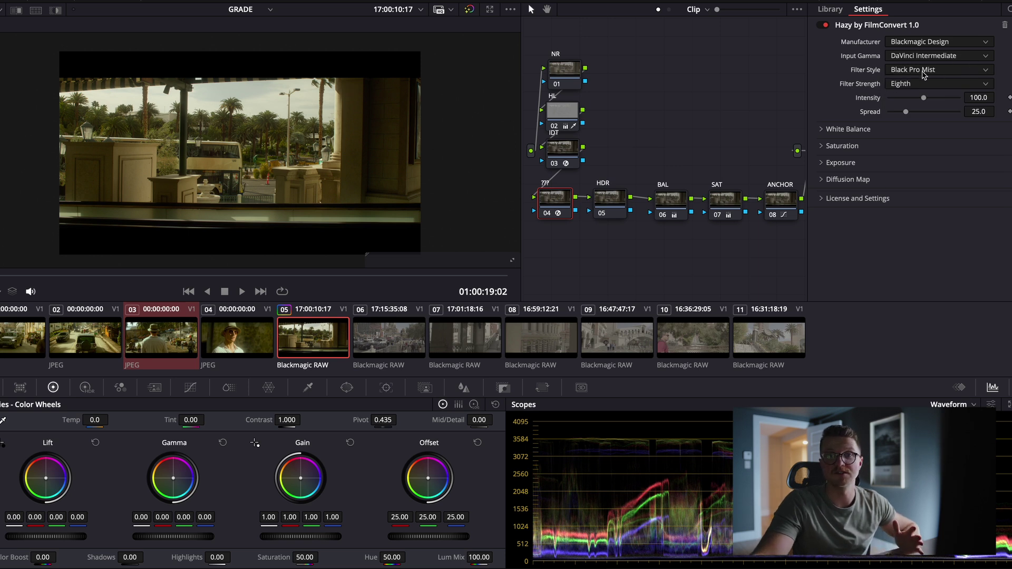
left_click(898, 86)
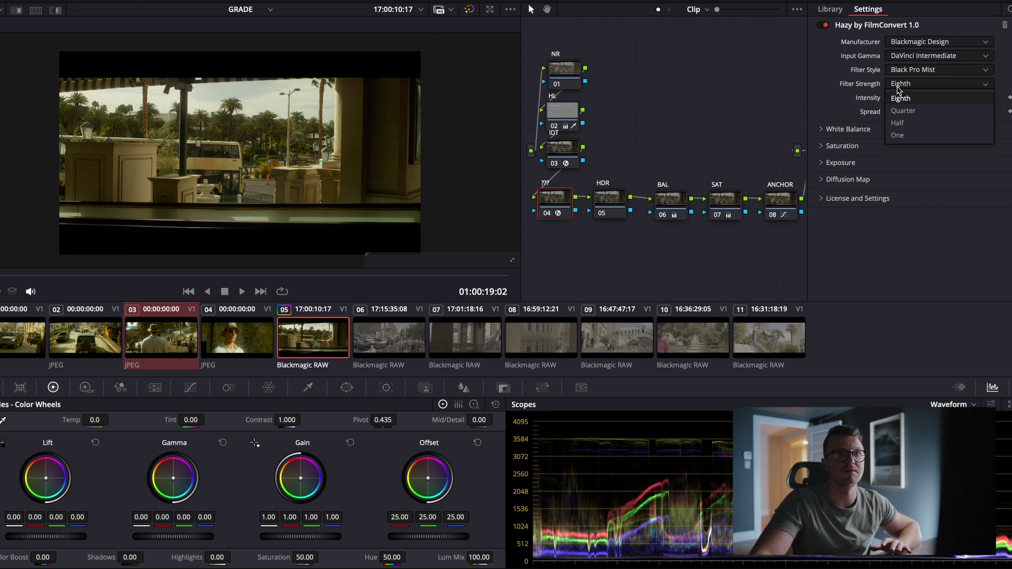
left_click(898, 136)
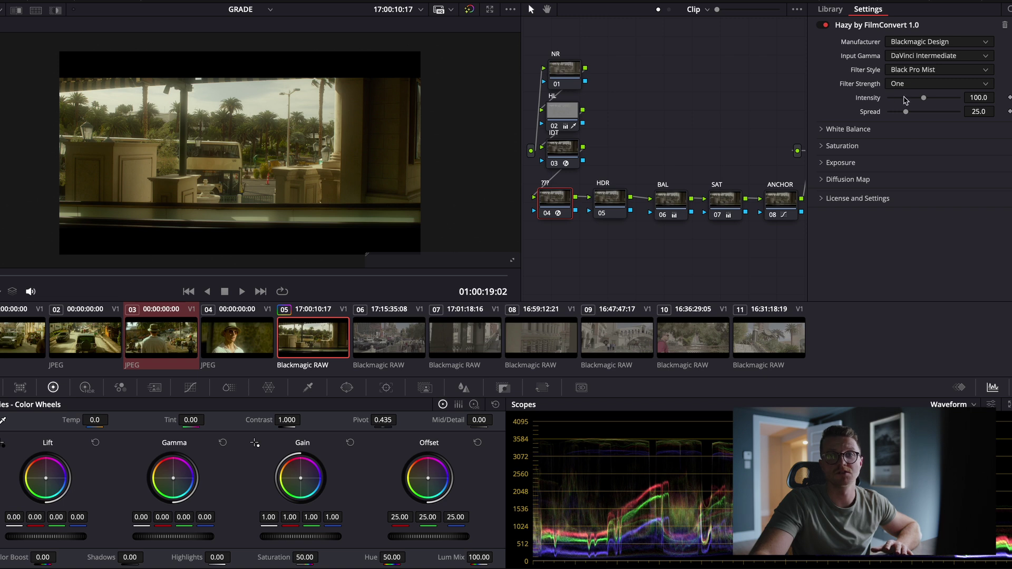
left_click(912, 71)
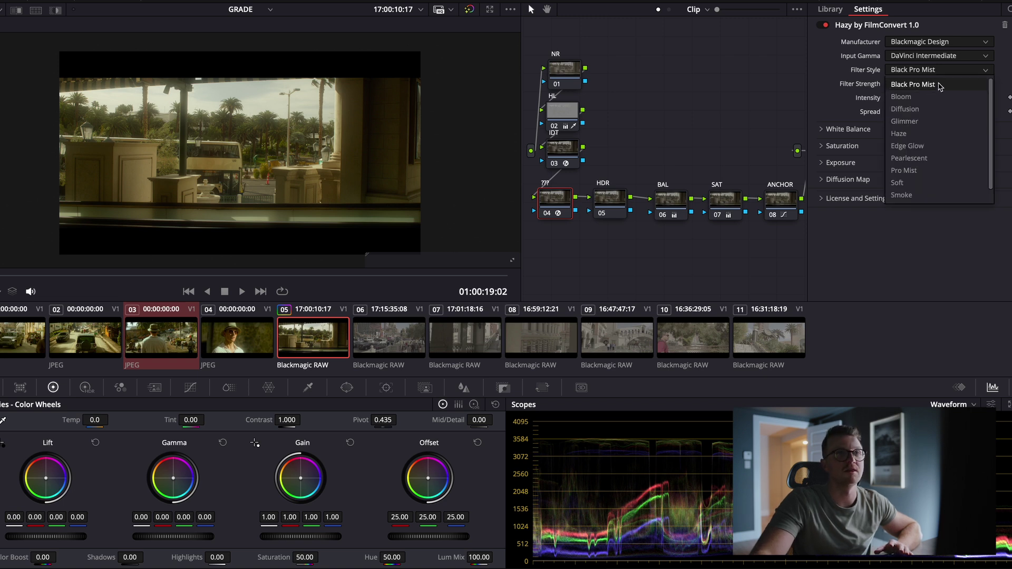
- Compare with diffusion on and off, then switch Hazy to Bloom at 10% and split-screen with the reference
left_click(842, 101)
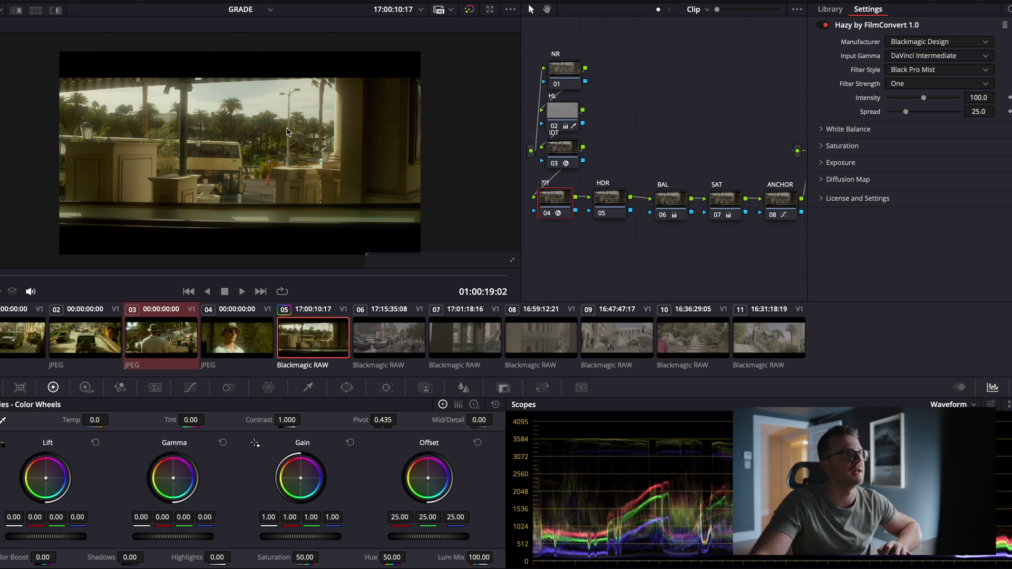
key("ctrl+d")
key("ctrl+d")
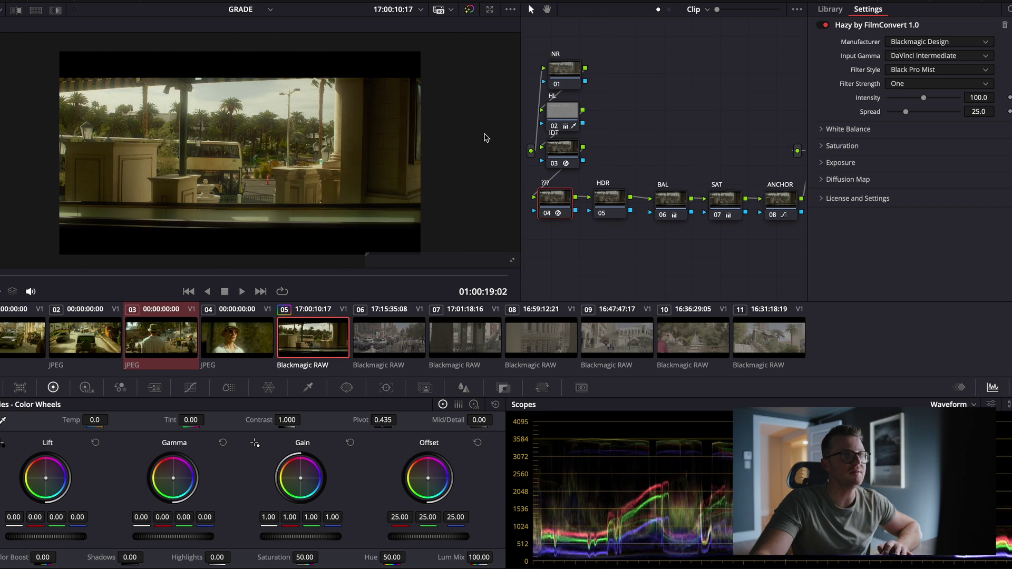
left_click(921, 71)
left_click(901, 97)
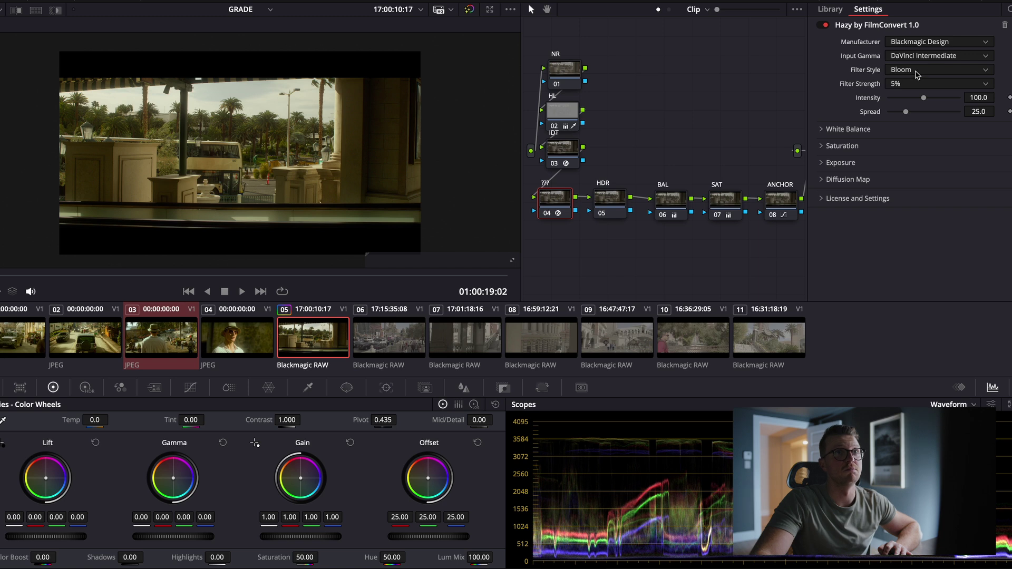
left_click(899, 86)
left_click(898, 112)
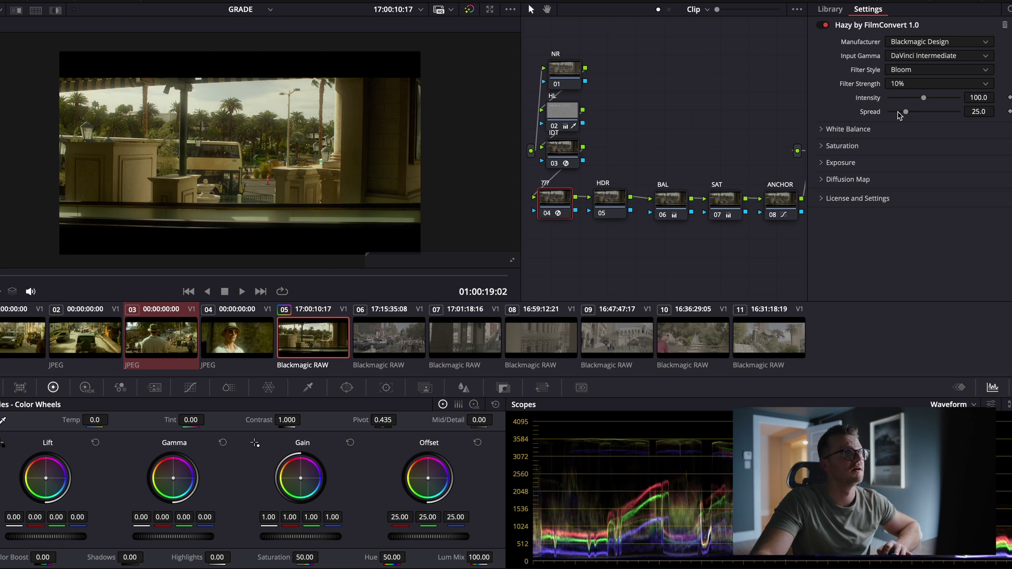
left_click(36, 10)
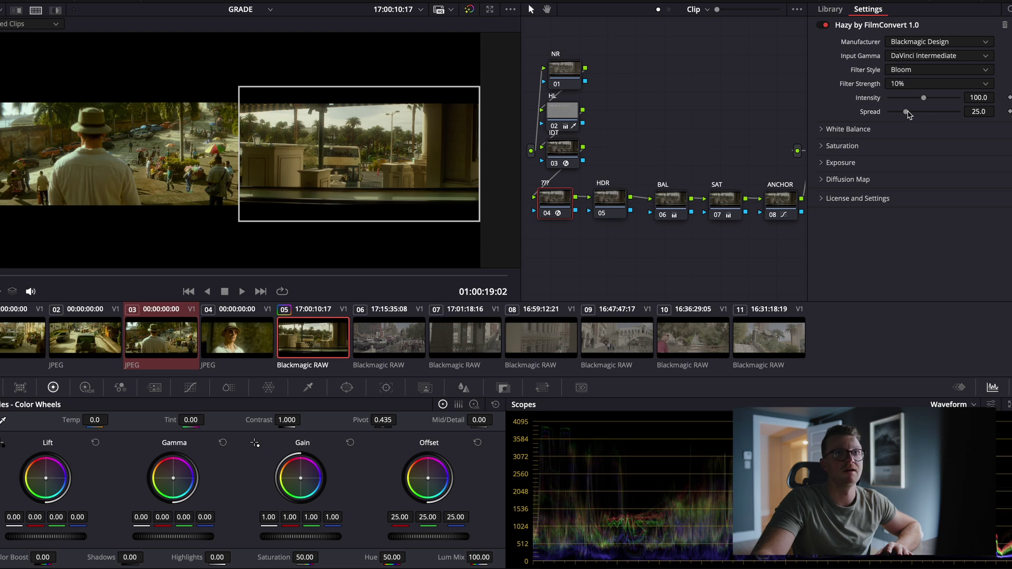
- Drag Hazy's Bloom Spread slider to about 30.2
mouse_move(908, 114)
left_mouse_down()
mouse_move(871, 115)
mouse_move(932, 119)
mouse_move(888, 114)
mouse_move(920, 116)
mouse_move(896, 116)
mouse_move(911, 118)
left_mouse_up()
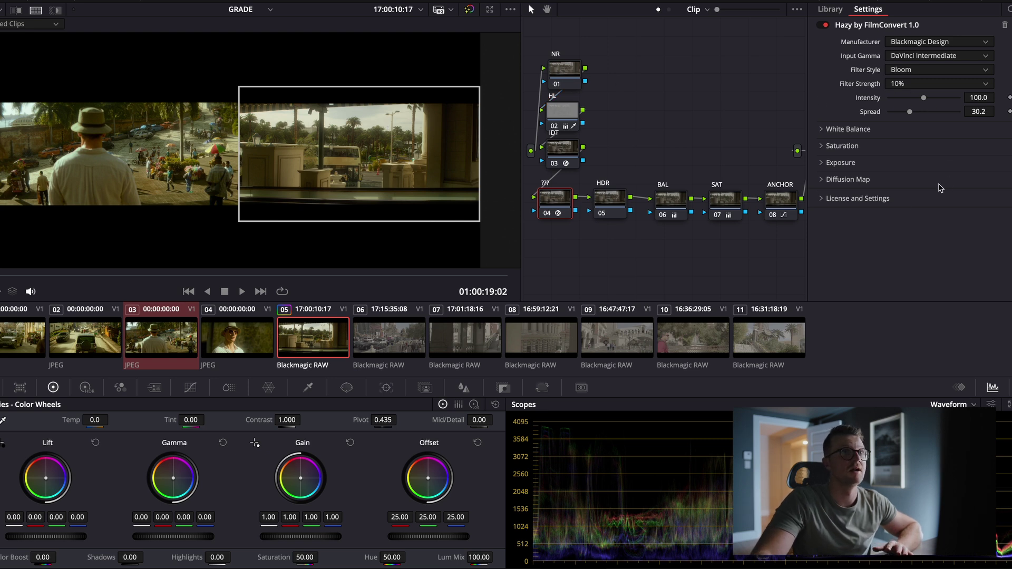
- Try a cooler colour temperature with Hazy's White Balance, then switch it off
left_click(821, 130)
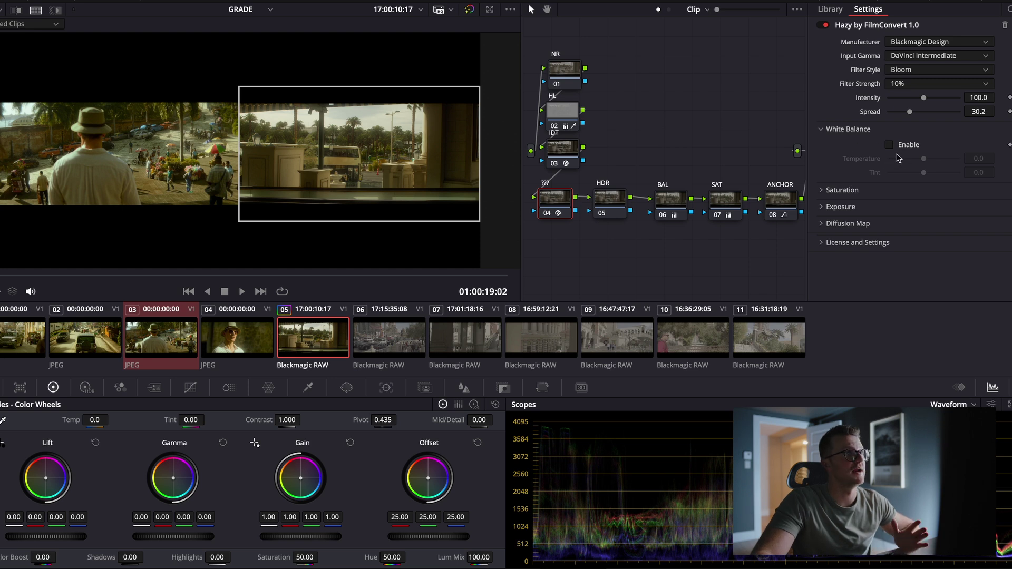
left_click(889, 146)
mouse_move(926, 164)
left_mouse_down()
mouse_move(870, 162)
mouse_move(954, 164)
mouse_move(895, 174)
mouse_move(933, 174)
mouse_move(920, 173)
left_mouse_up()
left_click(889, 145)
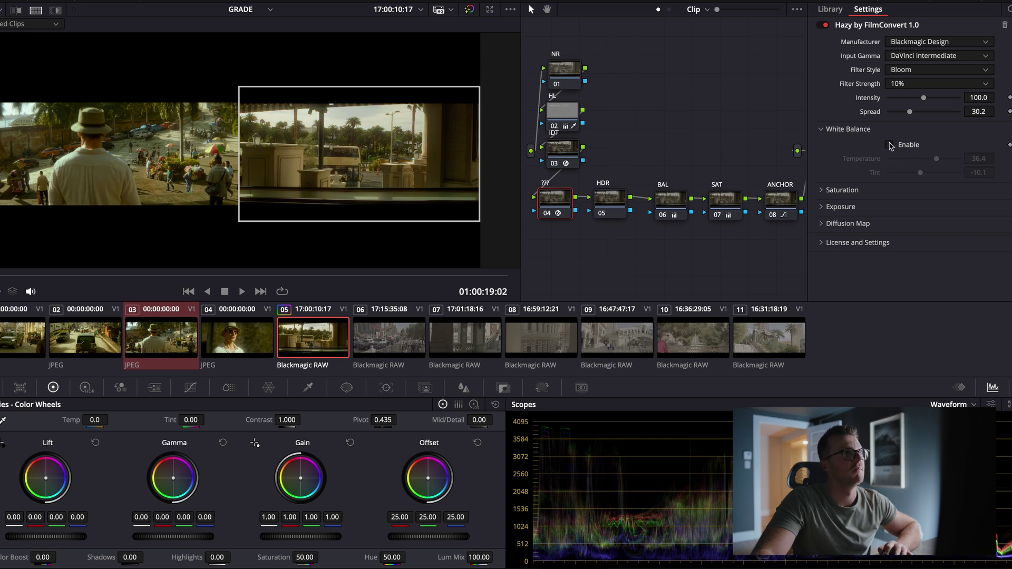
- Try Hazy's Saturation at 0.589, then switch it off
left_click(854, 190)
left_click(891, 206)
mouse_move(907, 222)
left_mouse_down()
mouse_move(958, 218)
mouse_move(894, 213)
left_mouse_up()
left_click(890, 206)
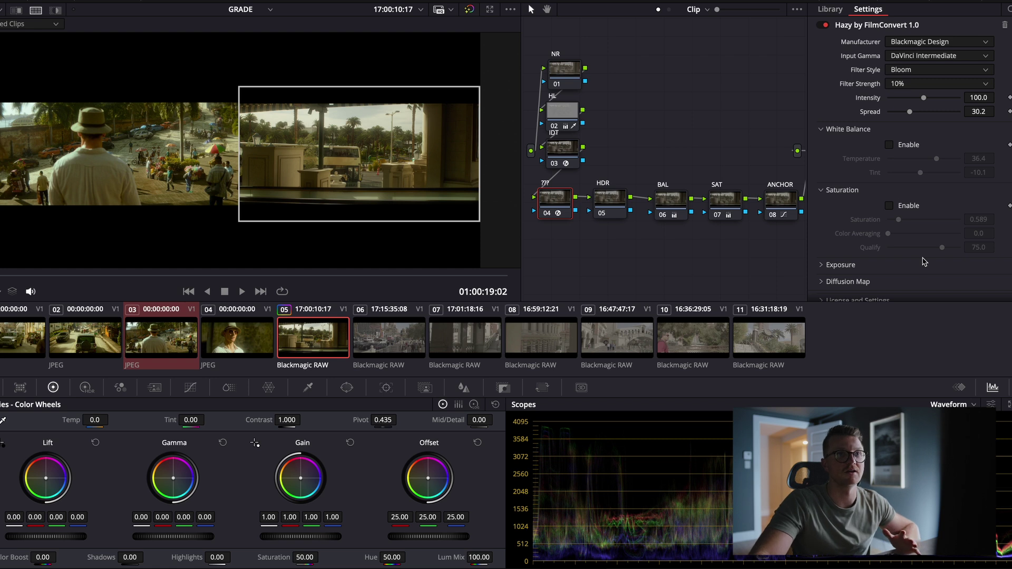
- Expand Hazy's Exposure settings
scroll(924, 261, "down", 1)
left_click(904, 253)
scroll(870, 288, "down", 5)
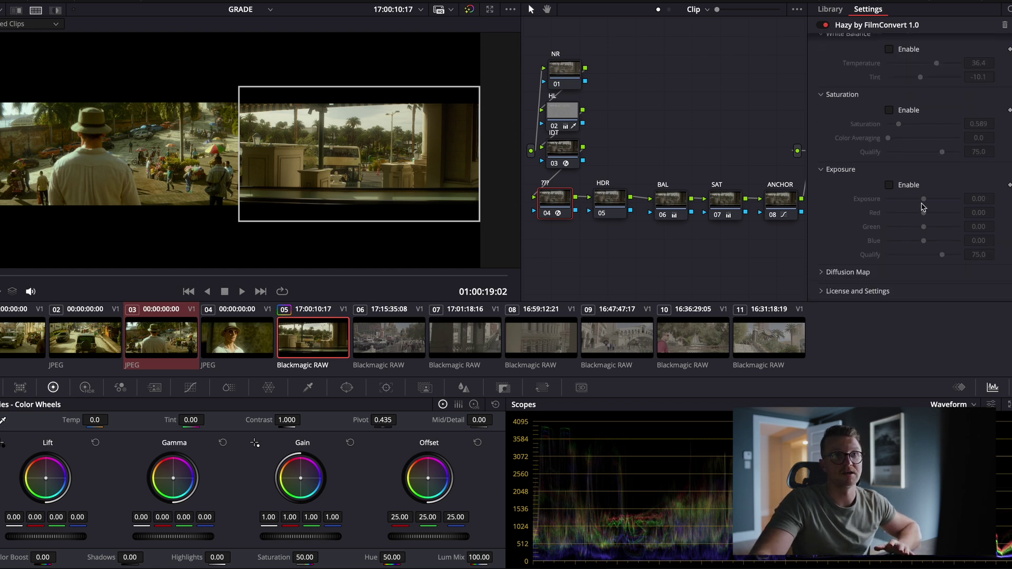
- Enable Hazy's Exposure adjustment on node 04, with Exposure, Red, Green and Blue at 0.00
left_click(889, 186)
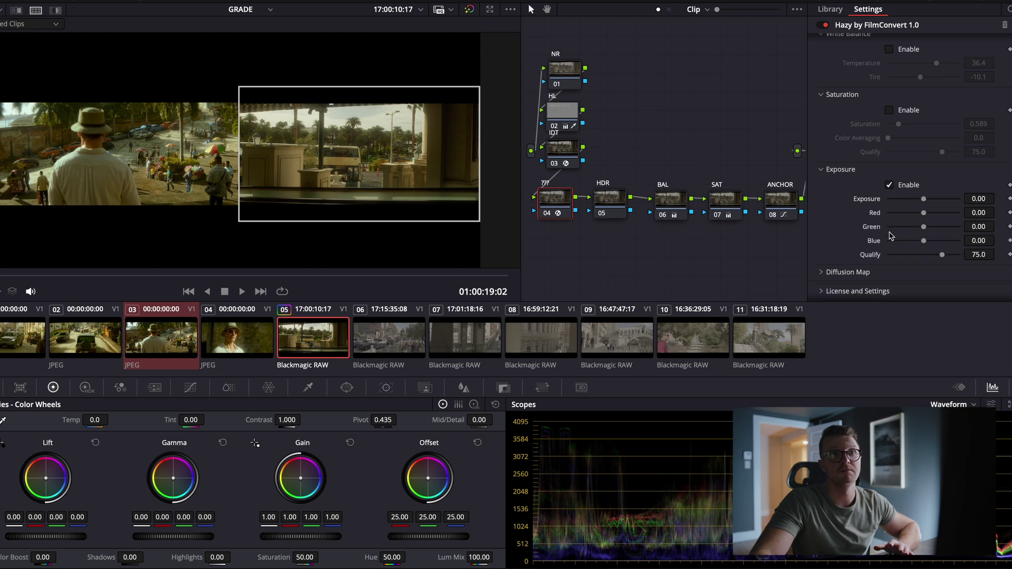